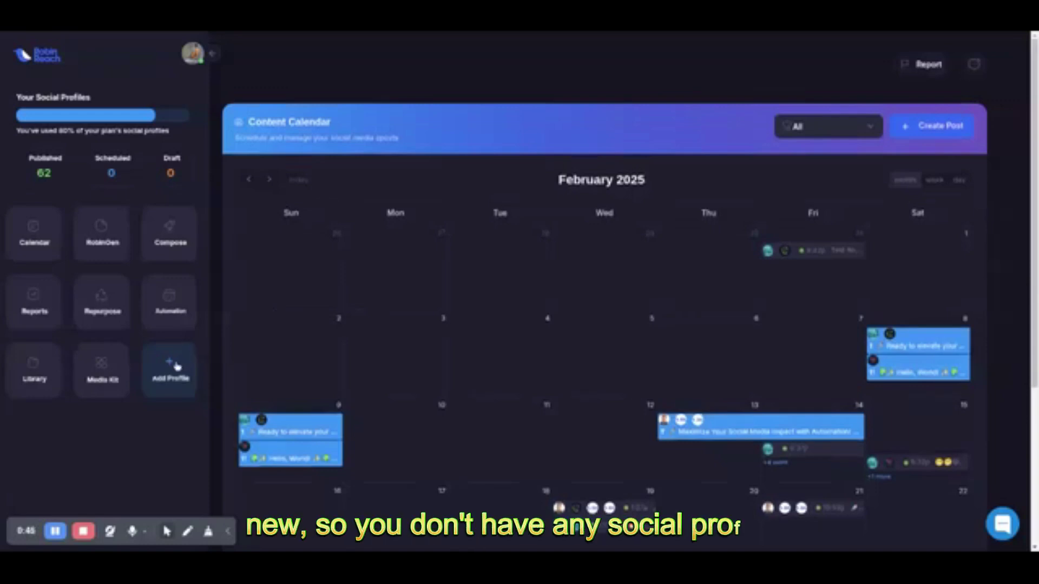
- Review the account connection page and the connected profiles, including the actions available for the winkbool profile
left_click(179, 366)
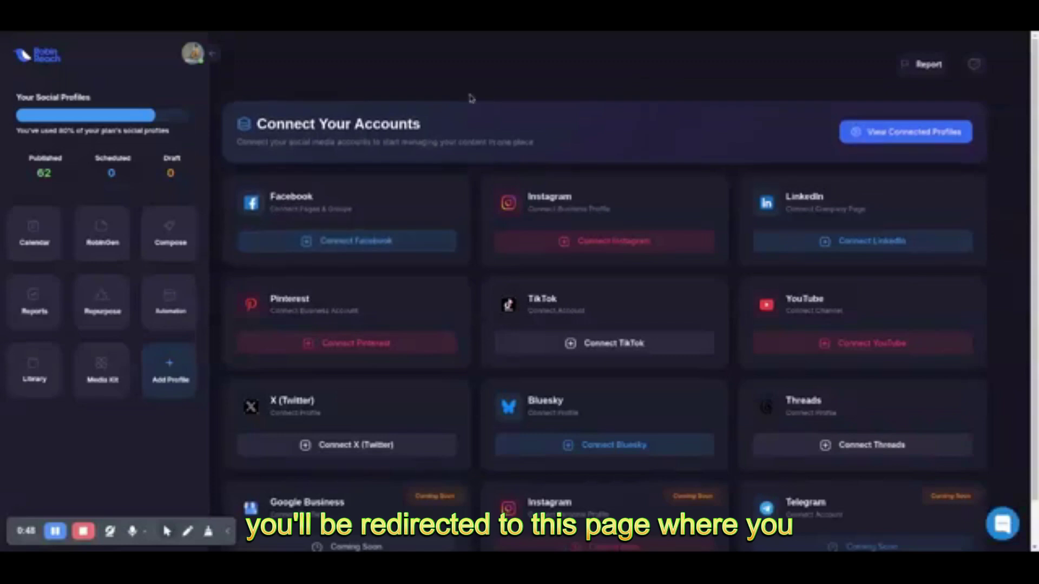
scroll(529, 51, "down", 1)
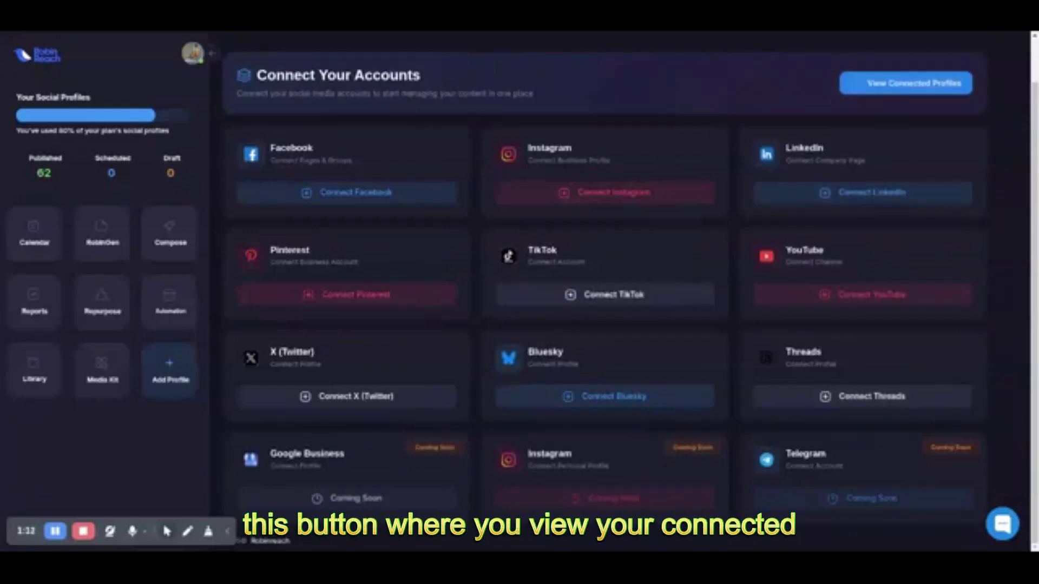
left_click(905, 82)
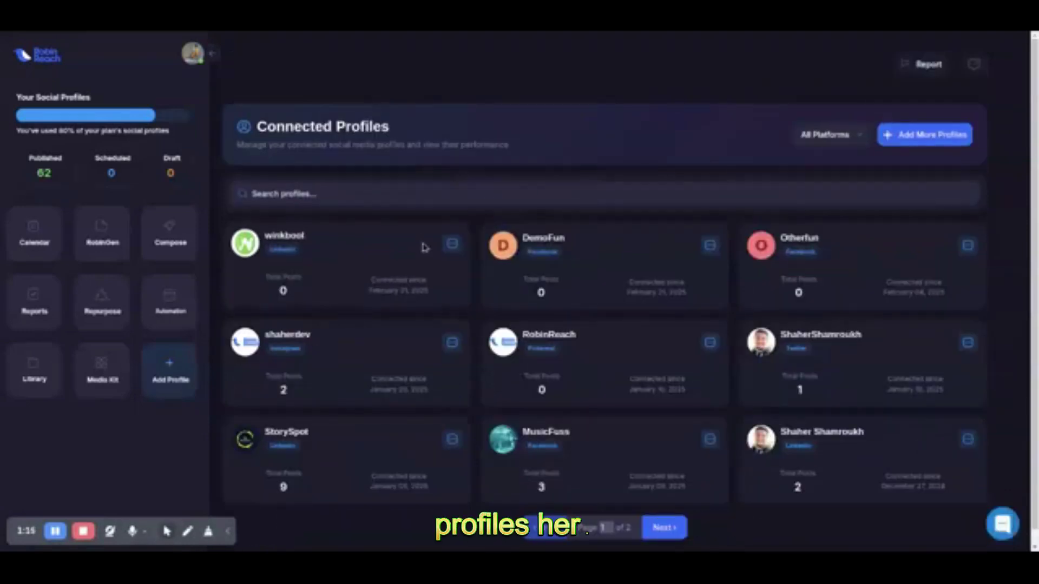
left_click(455, 245)
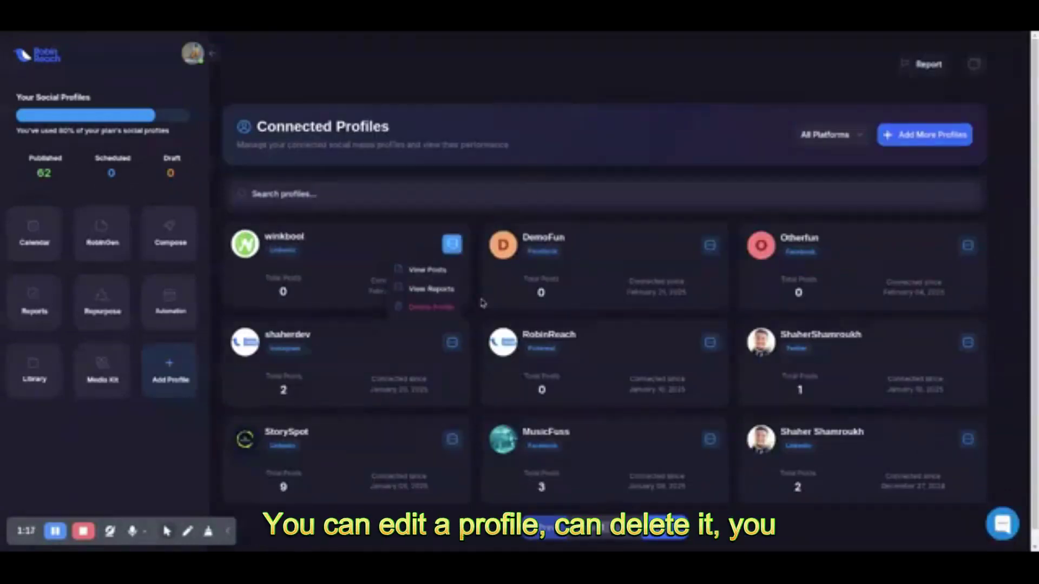
left_click(492, 66)
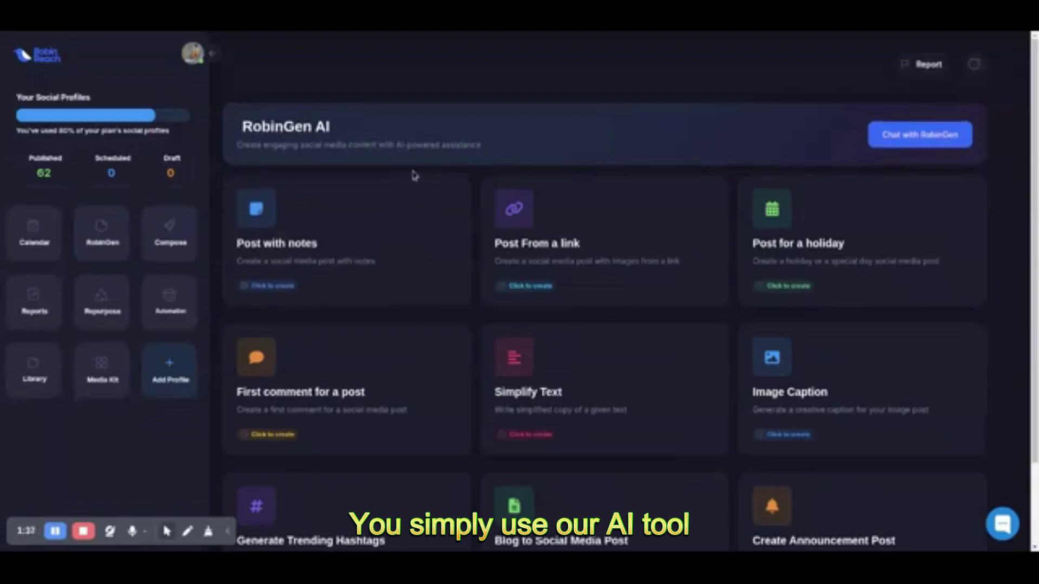
- Browse the RobinGen AI templates and inspect the Post from a link and Generate Trending Hashtags forms
scroll(414, 176, "down", 2)
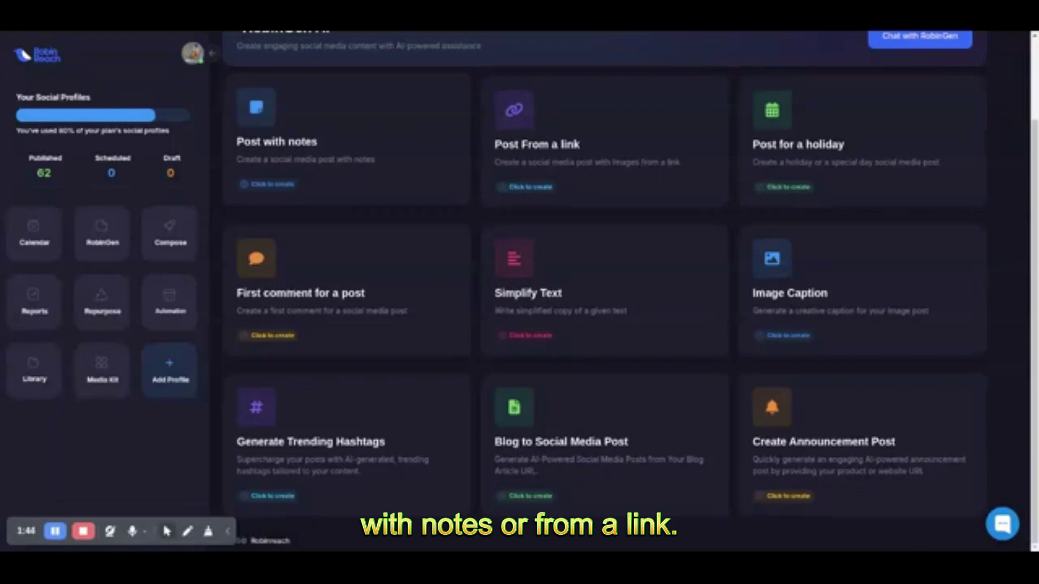
left_click(553, 138)
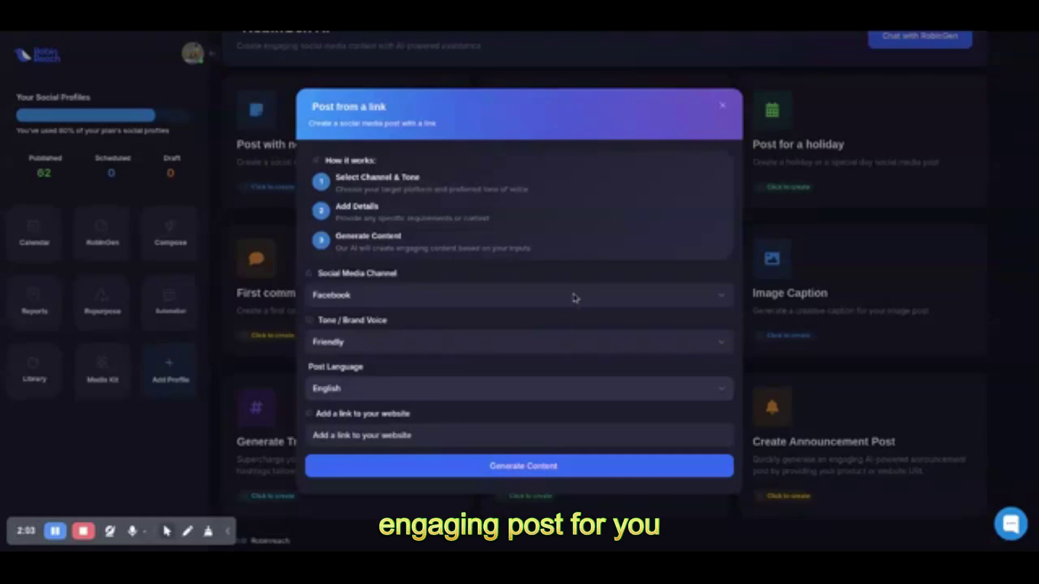
left_click(725, 105)
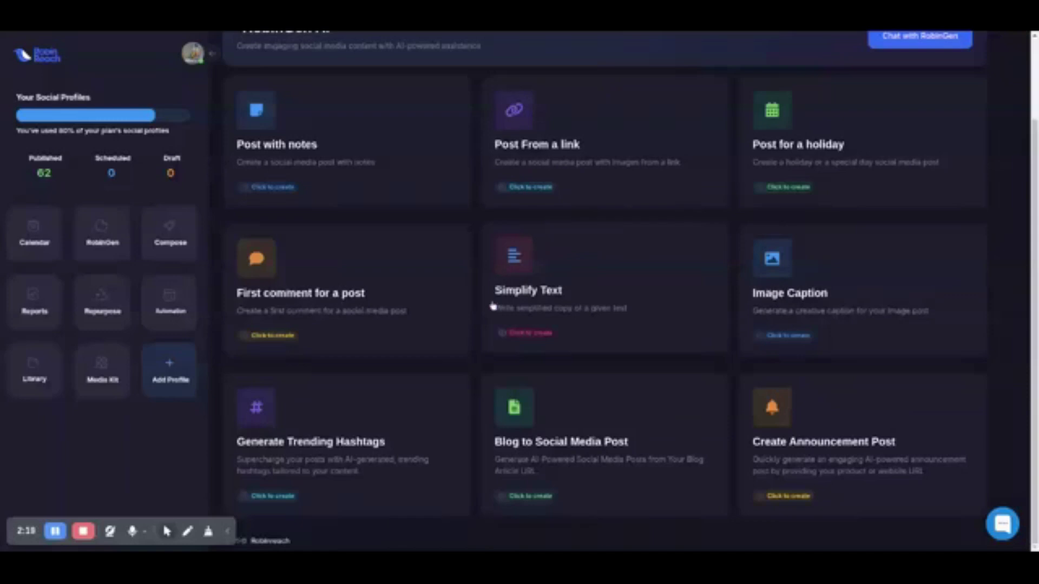
left_click(390, 419)
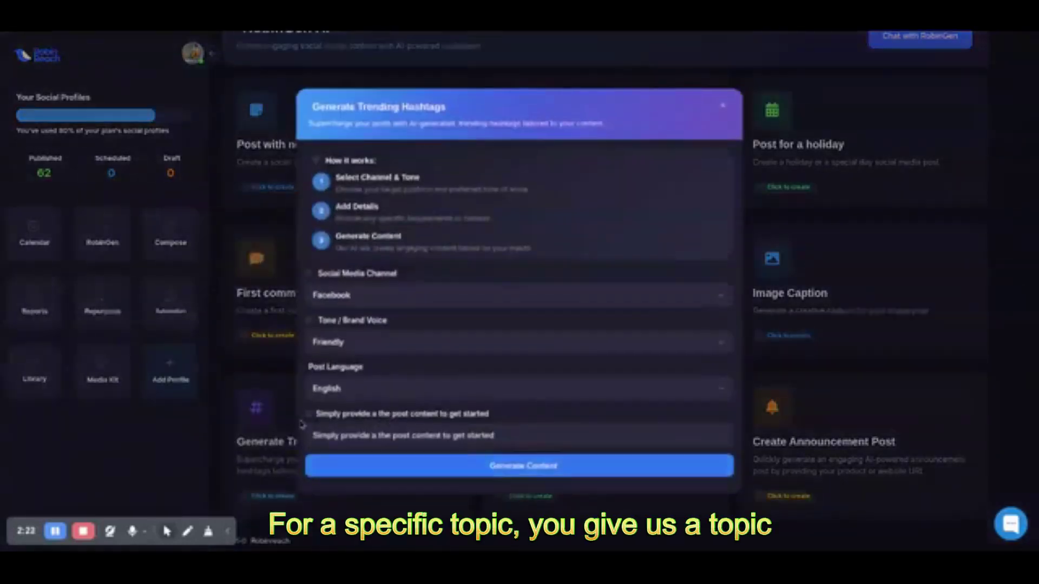
left_click(276, 377)
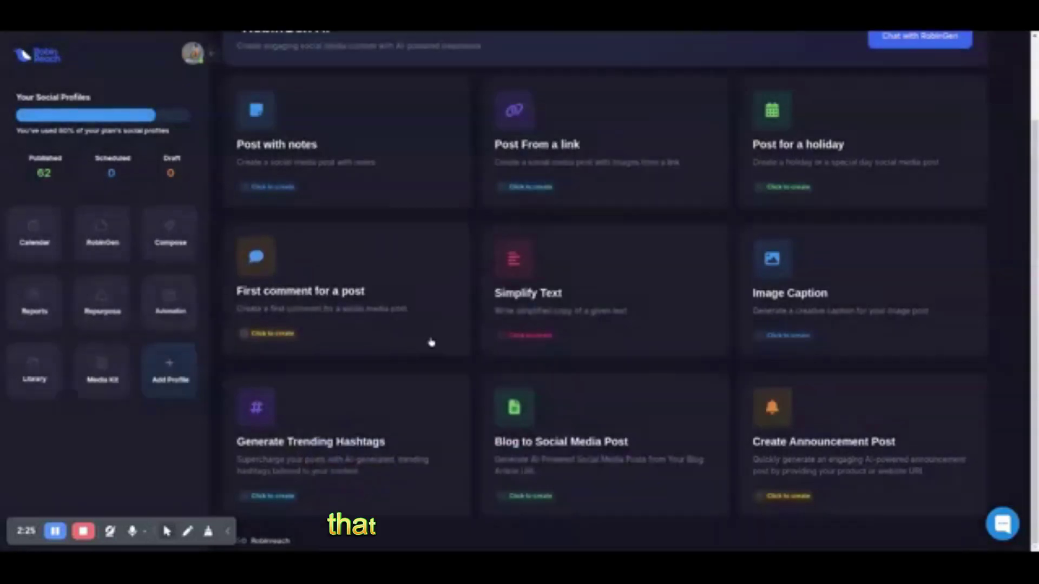
- Generate a Facebook post with the Post with notes template, using the note "Social media managment with RobinREach"
scroll(354, 179, "up", 2)
left_click(355, 200)
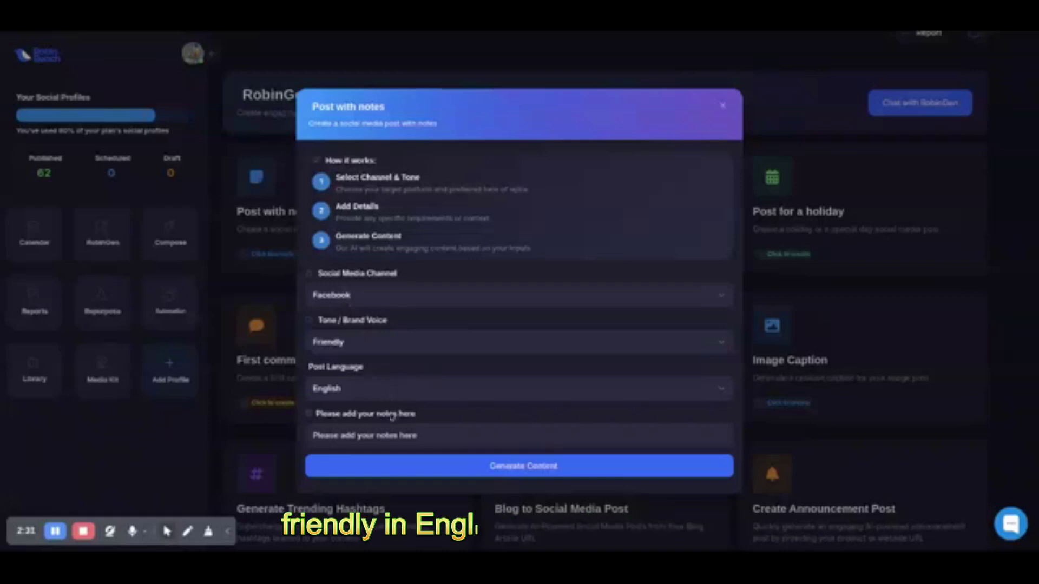
left_click(377, 436)
type("Social media managment with RobinREach")
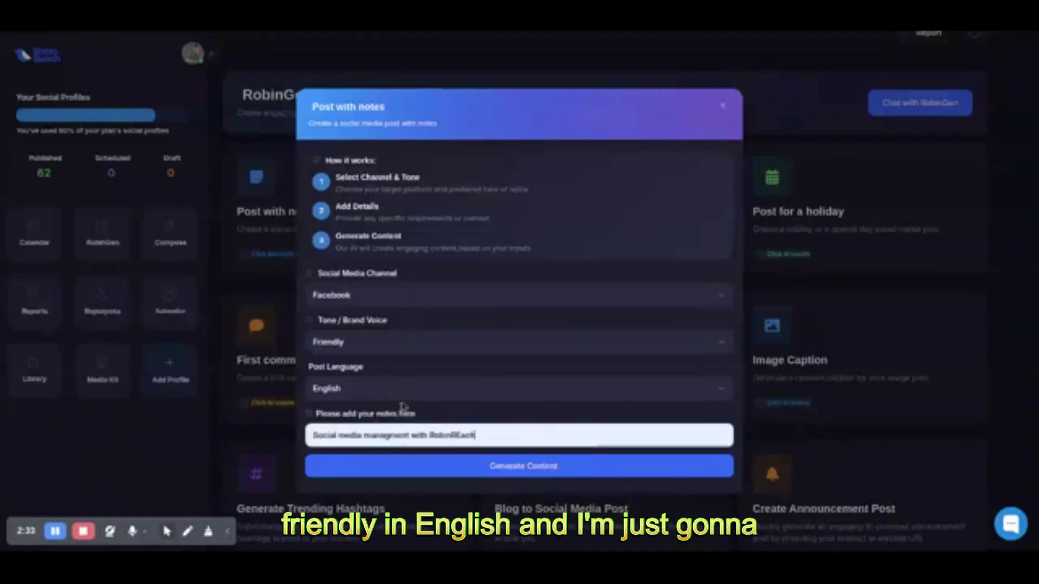
left_click(459, 466)
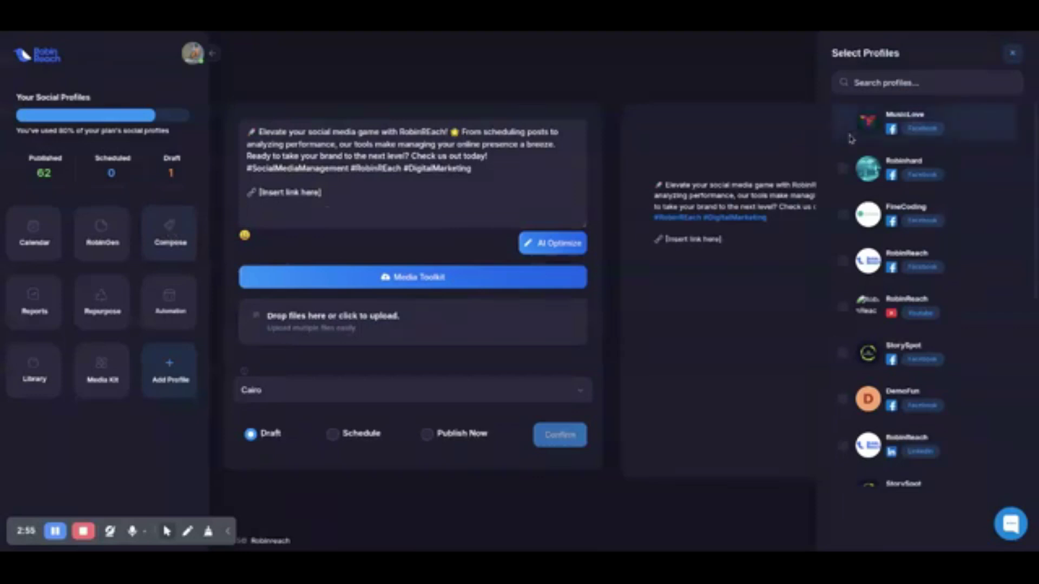
- Select the MusicLove and Robinhard Facebook profiles and the StorySpot LinkedIn profile as the post's targets
left_click(846, 129)
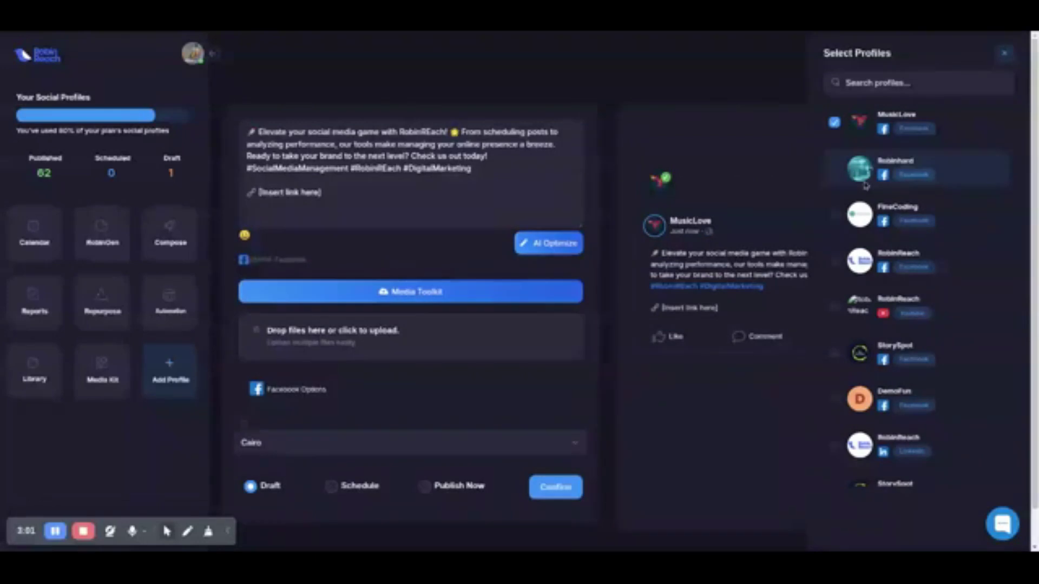
left_click(834, 169)
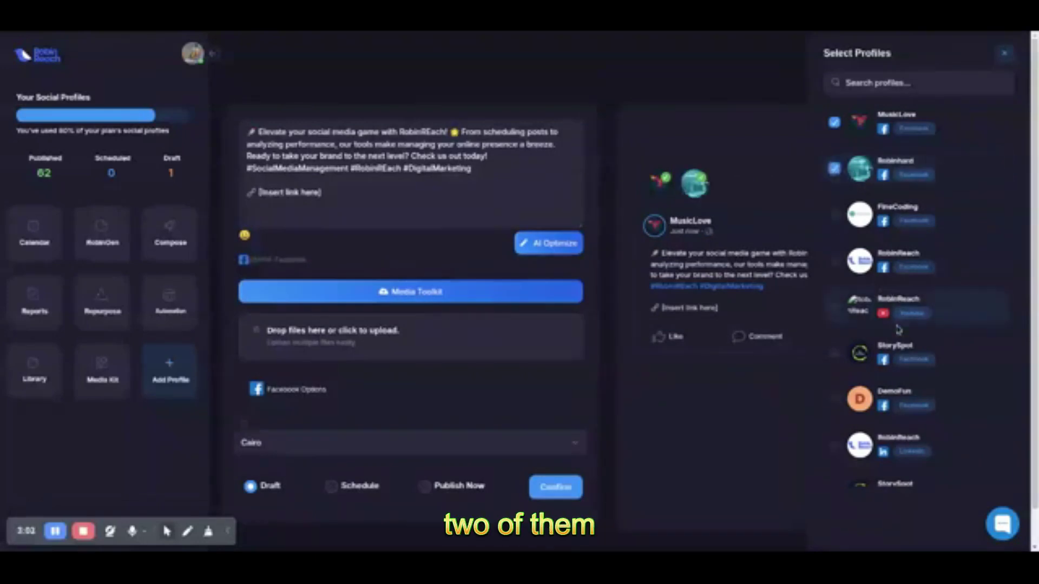
scroll(872, 292, "down", 3)
left_click(837, 359)
scroll(965, 337, "down", 3)
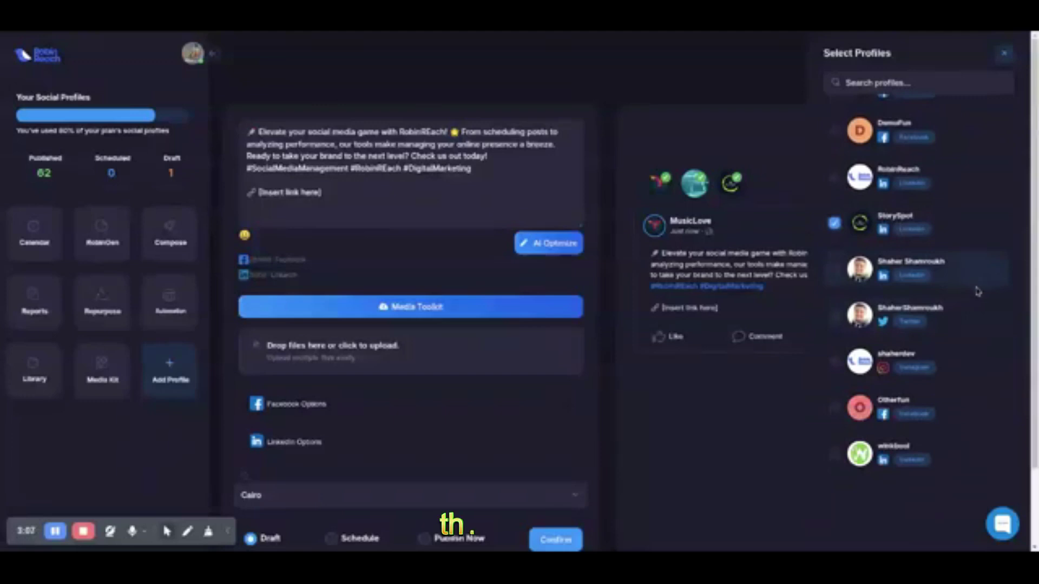
scroll(976, 276, "up", 6)
left_click(1004, 54)
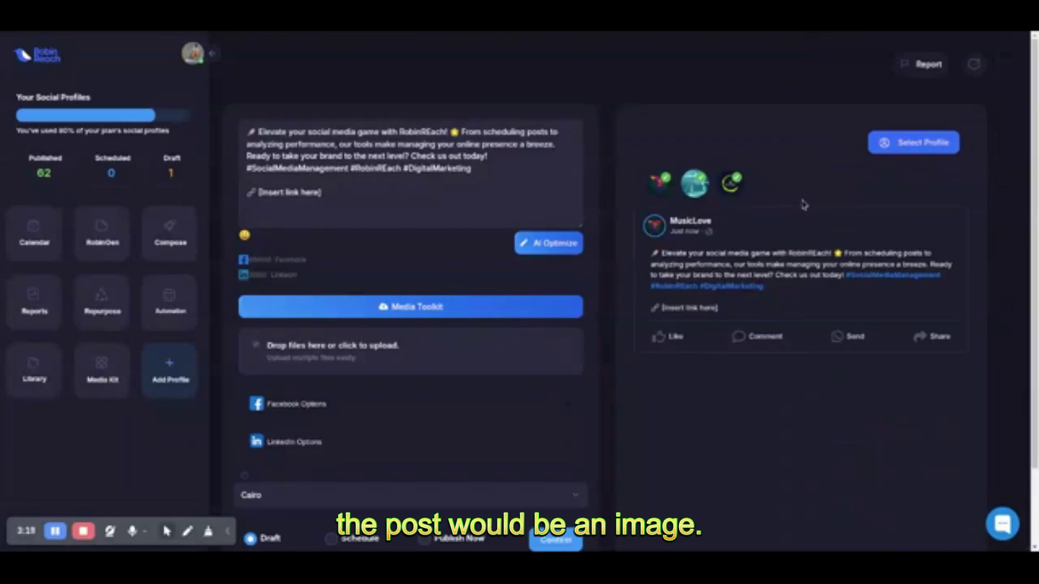
- In the Facebook options, choose the Post type and set the first comment to robinreach.com
scroll(437, 262, "down", 1)
left_click(306, 342)
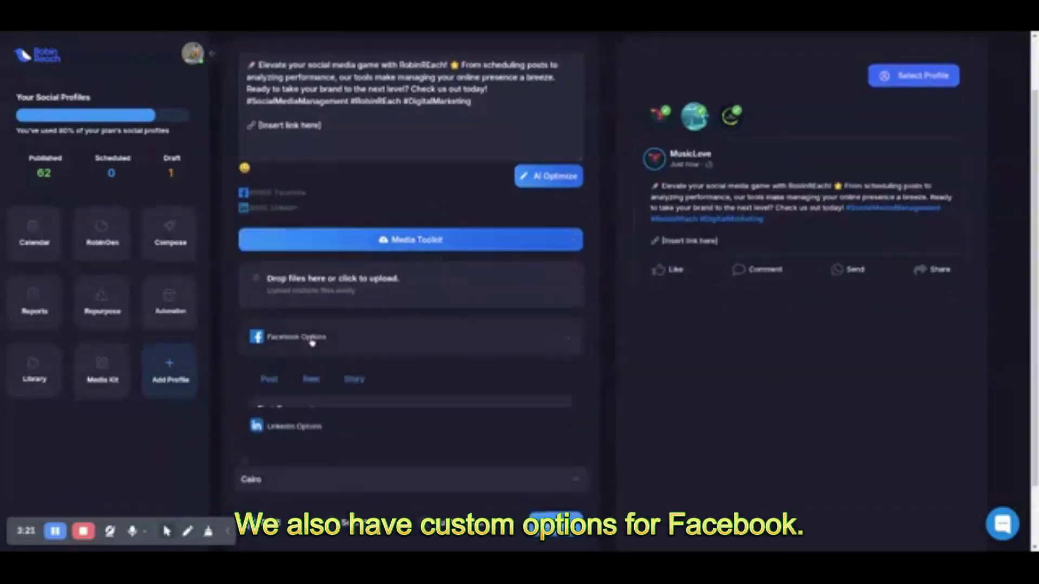
left_click(267, 380)
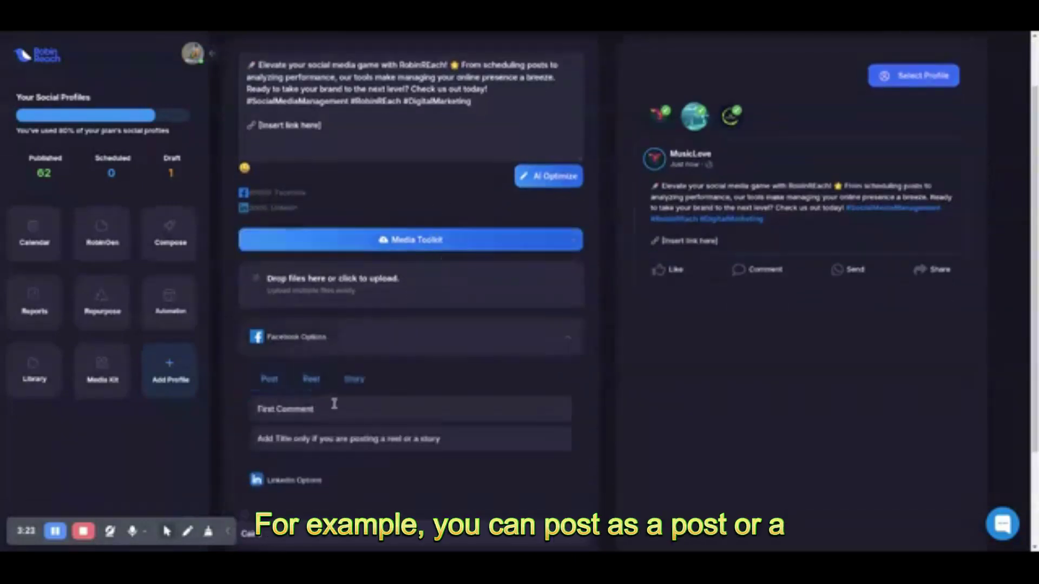
left_click(295, 414)
left_click(312, 430)
left_click(339, 349)
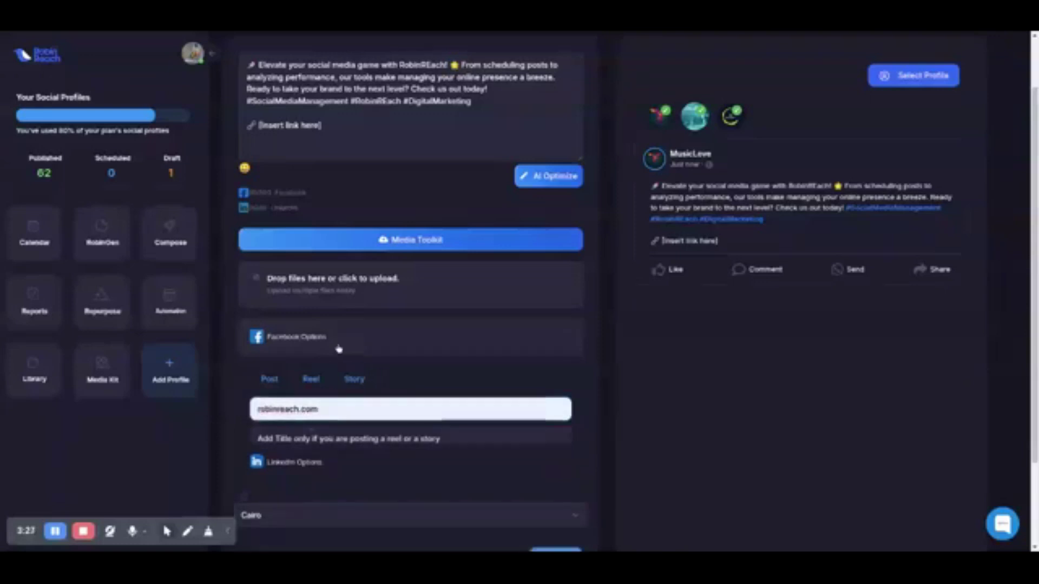
- Set the first comment in the LinkedIn options to robinreach.com
left_click(305, 379)
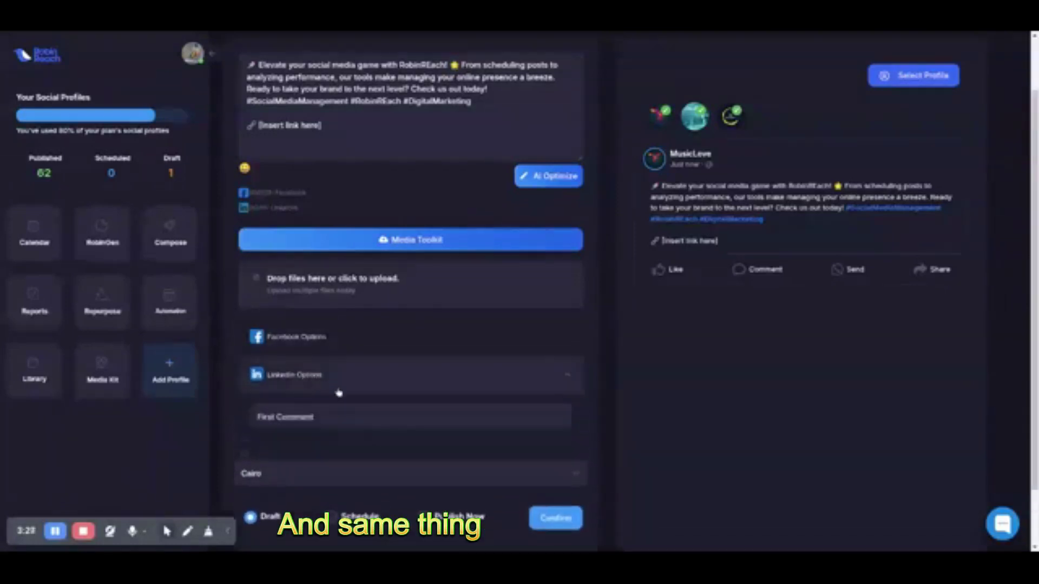
left_click(292, 420)
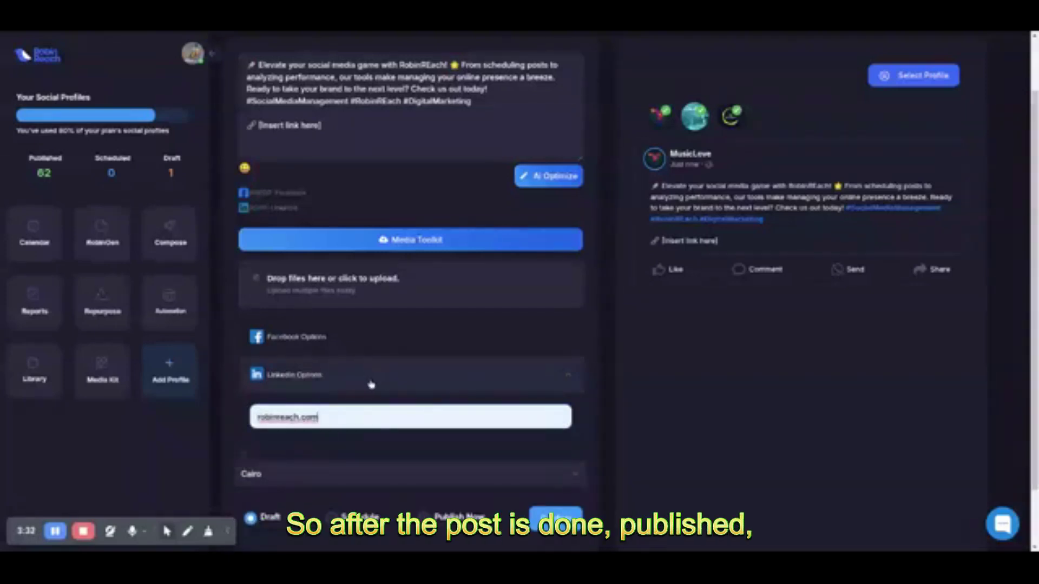
left_click(354, 382)
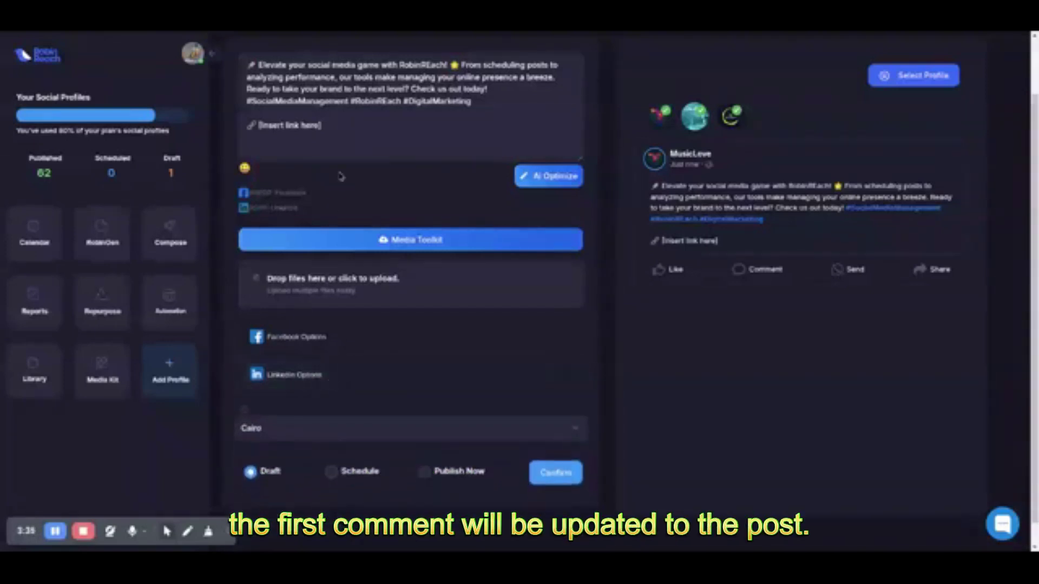
- Replace the "[Insert link here]" placeholder in the post text with robinreach.com and preview the post for the StorySpot profile
scroll(356, 182, "up", 2)
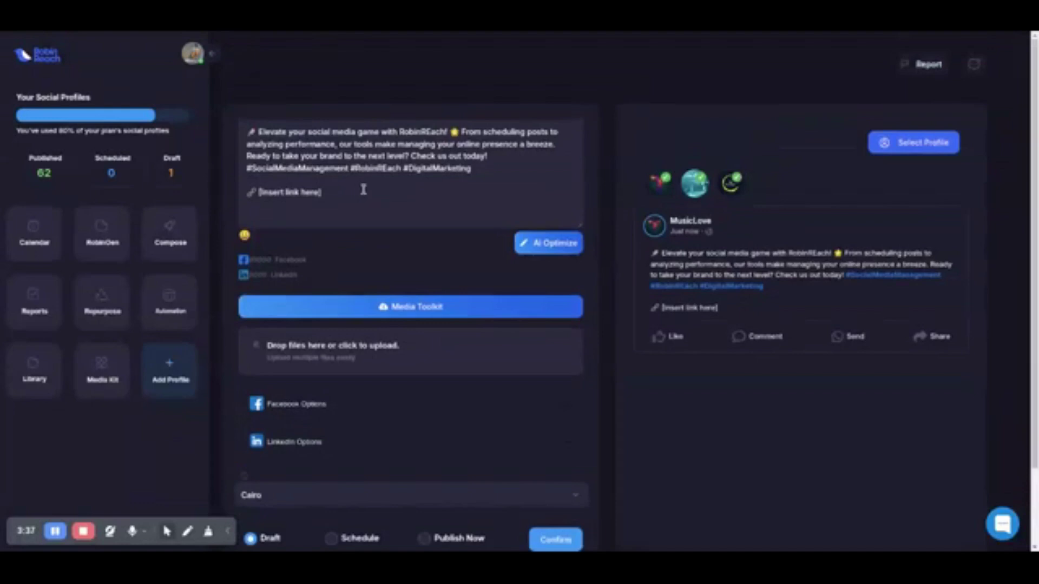
left_click_drag(259, 192, 361, 190)
key("BackSpace")
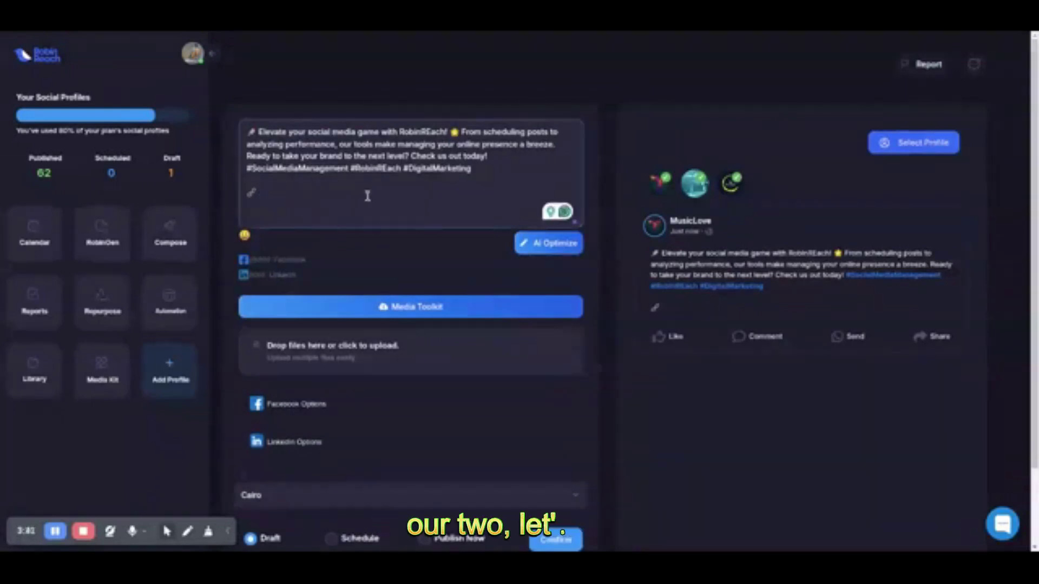
type("m")
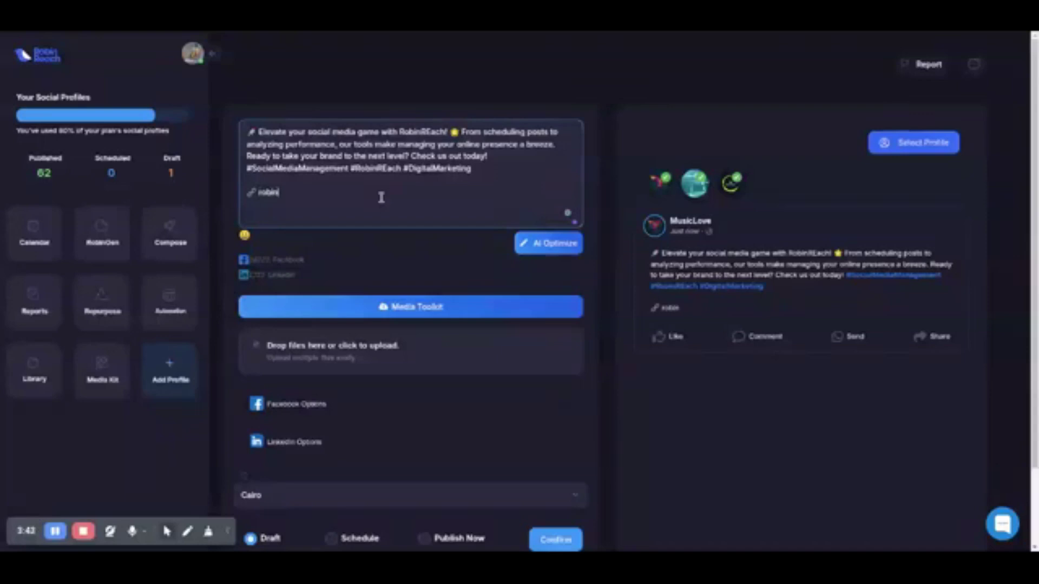
type("obinreach.com")
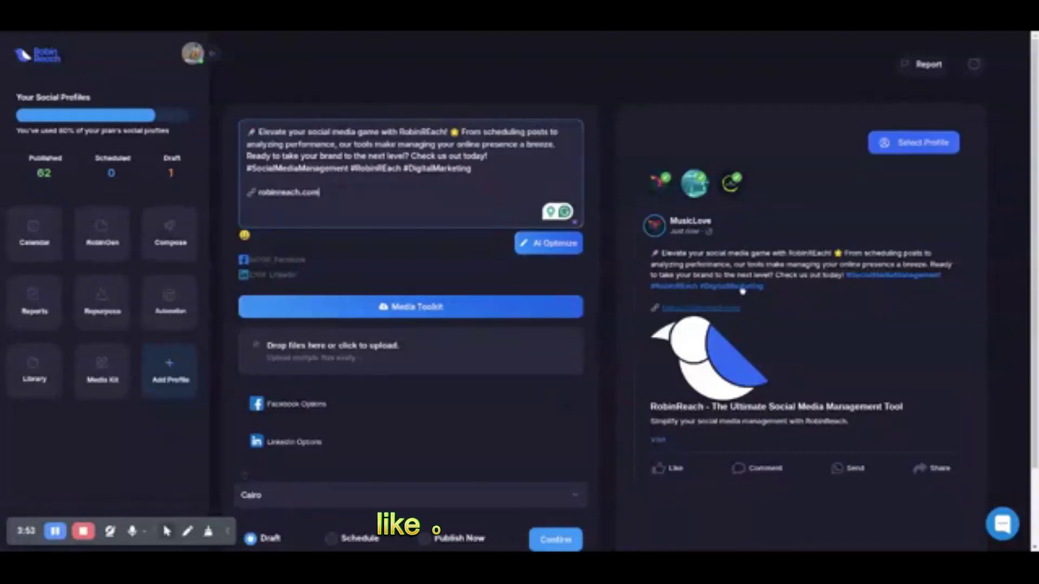
left_click(736, 190)
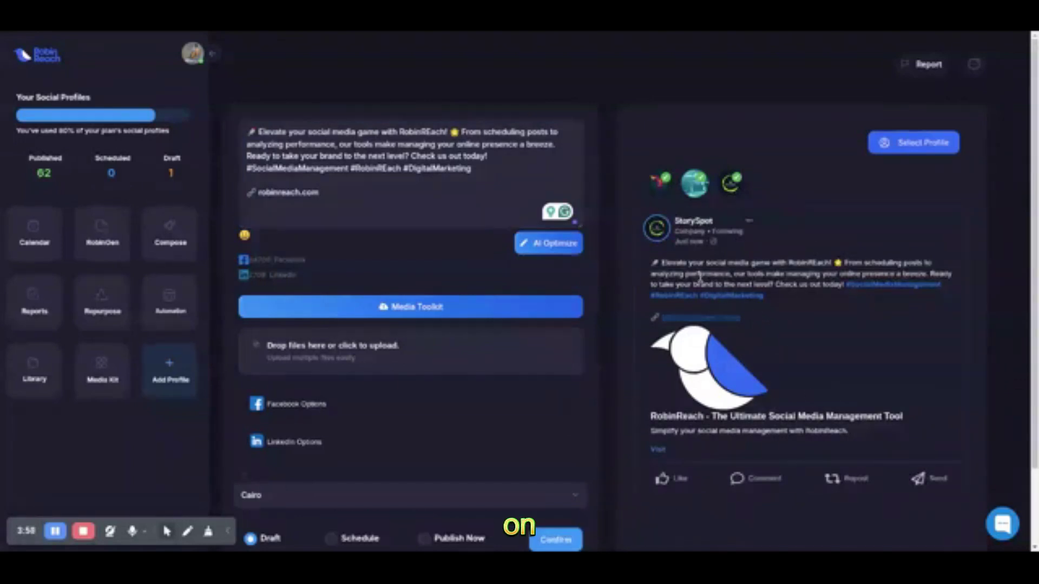
- Attach an image from the AI images folder of the internal media library to the post
left_click(376, 307)
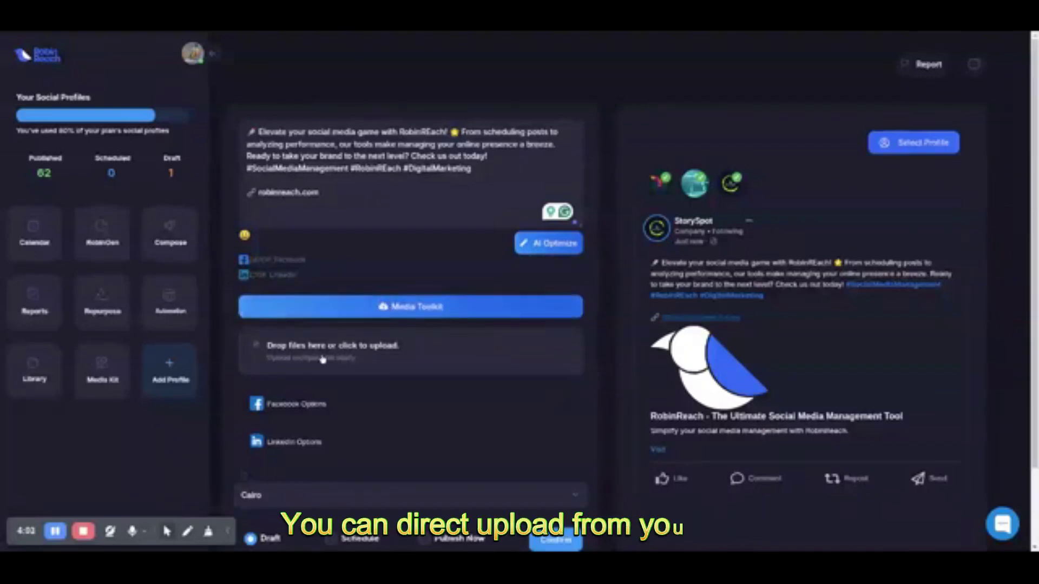
left_click(409, 307)
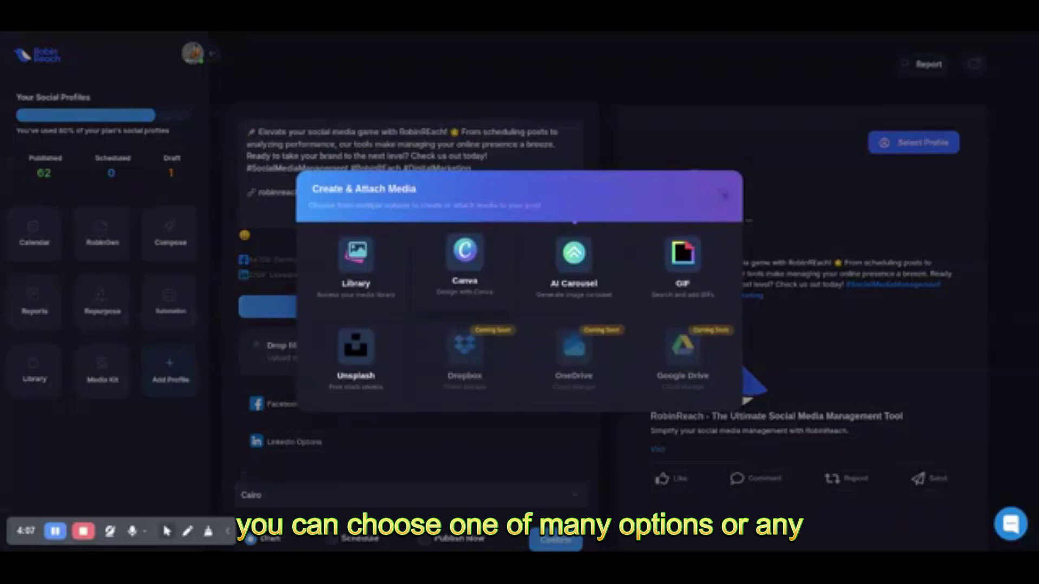
left_click(345, 288)
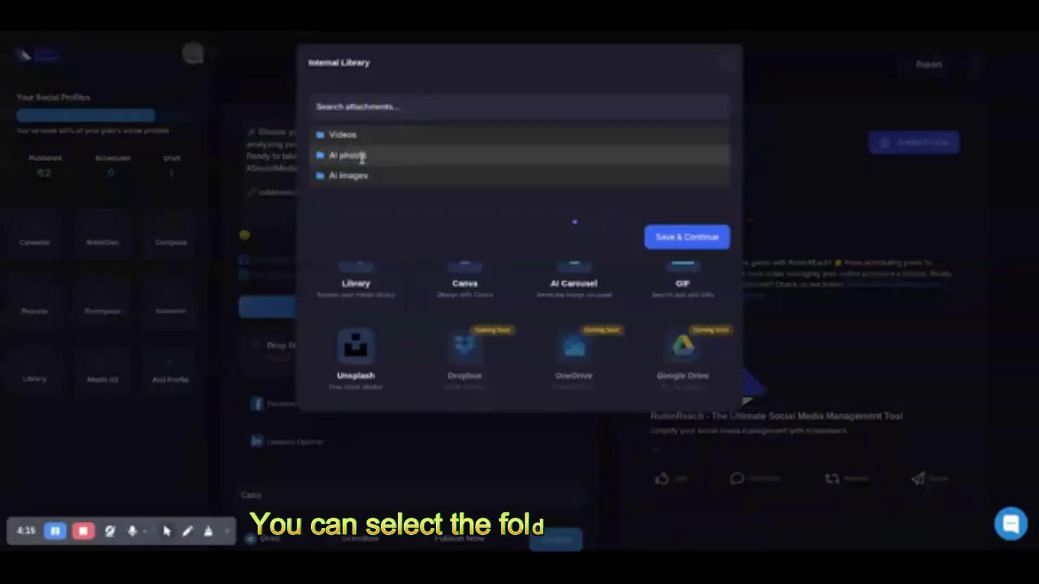
left_click(424, 180)
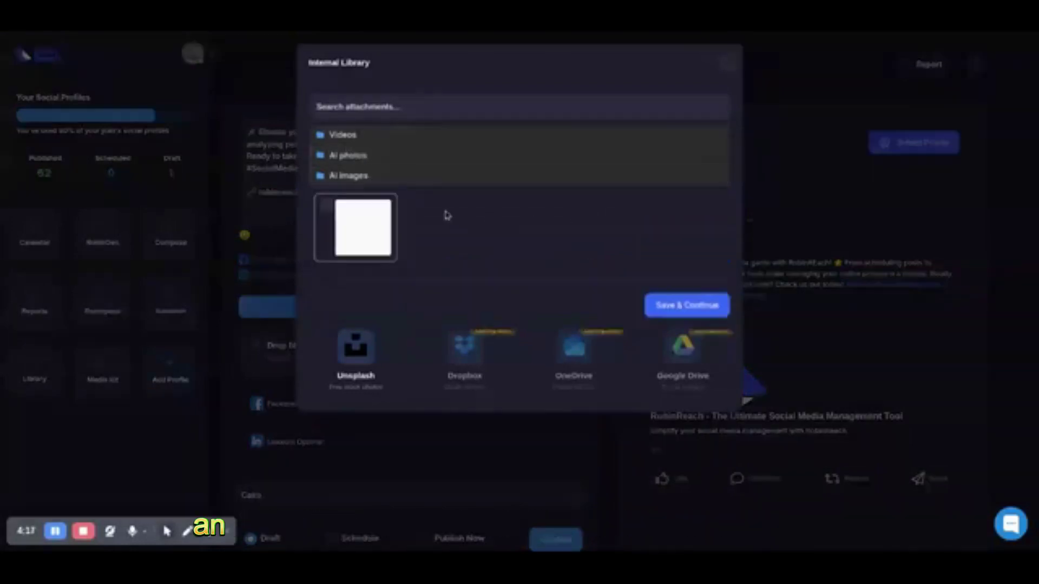
left_click(665, 311)
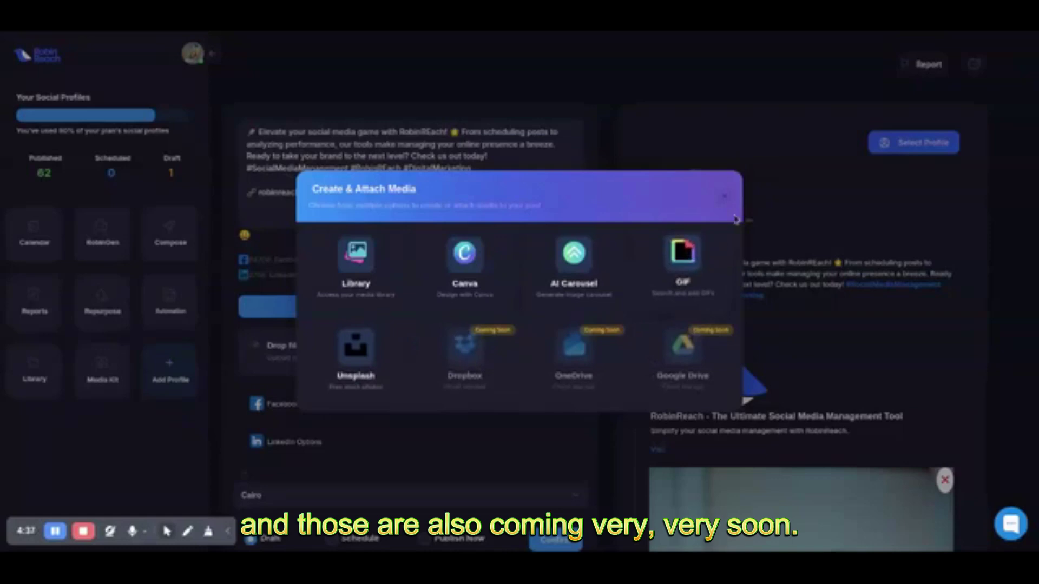
left_click(725, 200)
- Inspect the attached cat image in the post preview and remove it from the post
scroll(783, 277, "down", 5)
scroll(783, 277, "up", 3)
scroll(783, 276, "down", 4)
scroll(783, 277, "up", 5)
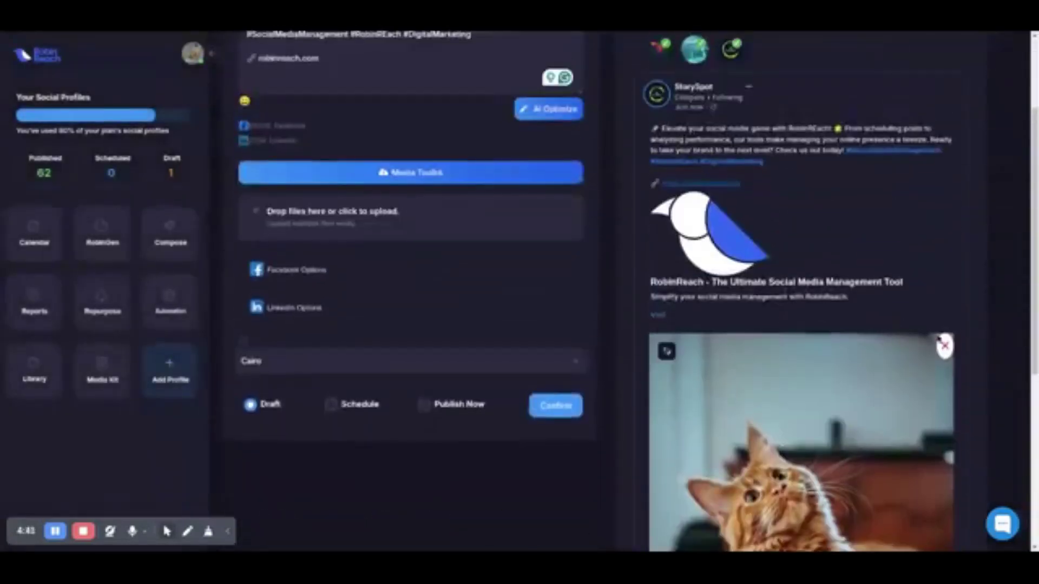
left_click(944, 347)
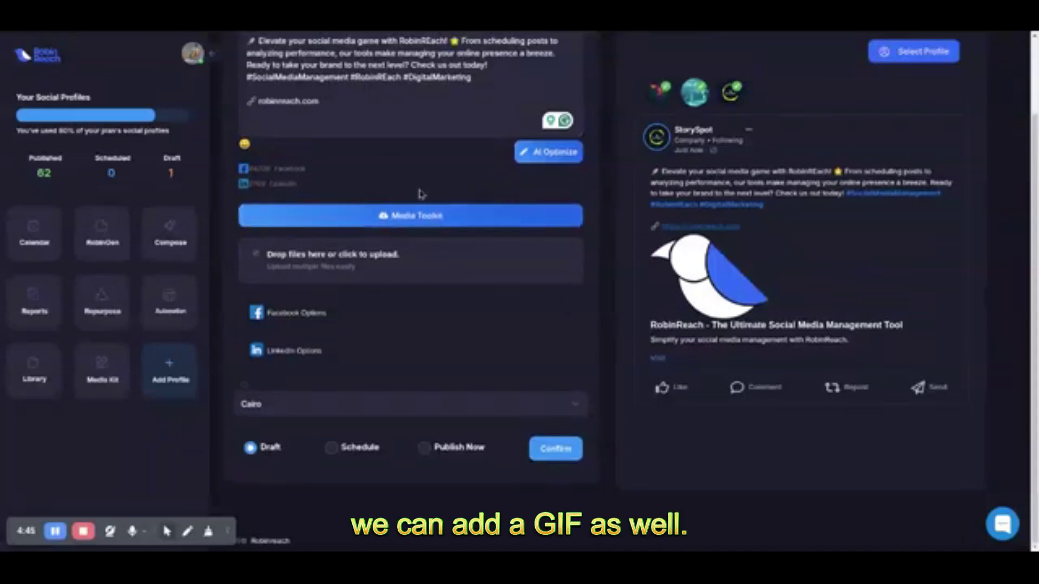
- Rewrite the post text with AI Optimize and check the new version with its hashtags in the StorySpot preview
scroll(439, 181, "up", 3)
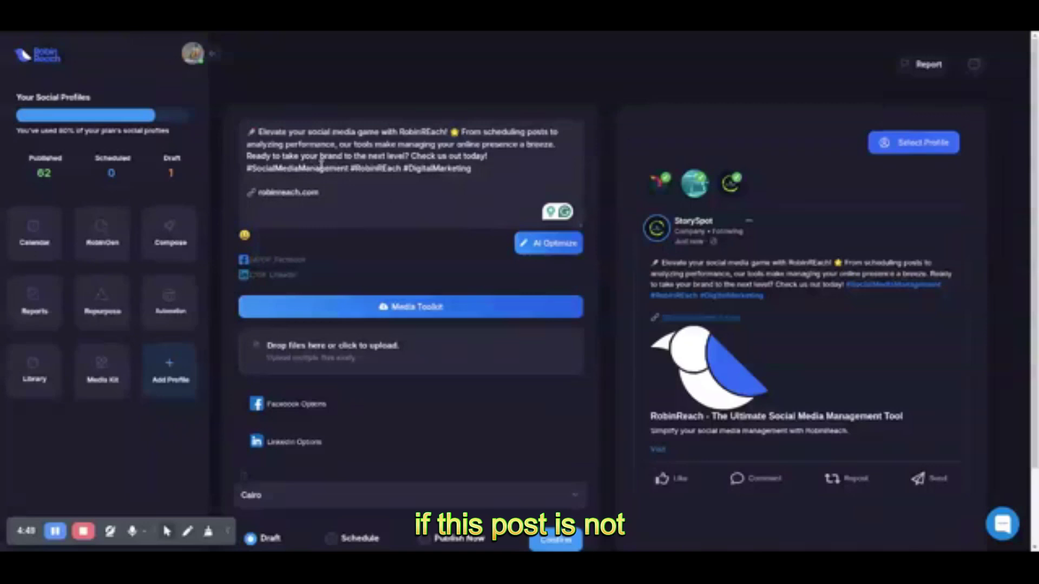
left_click(338, 176)
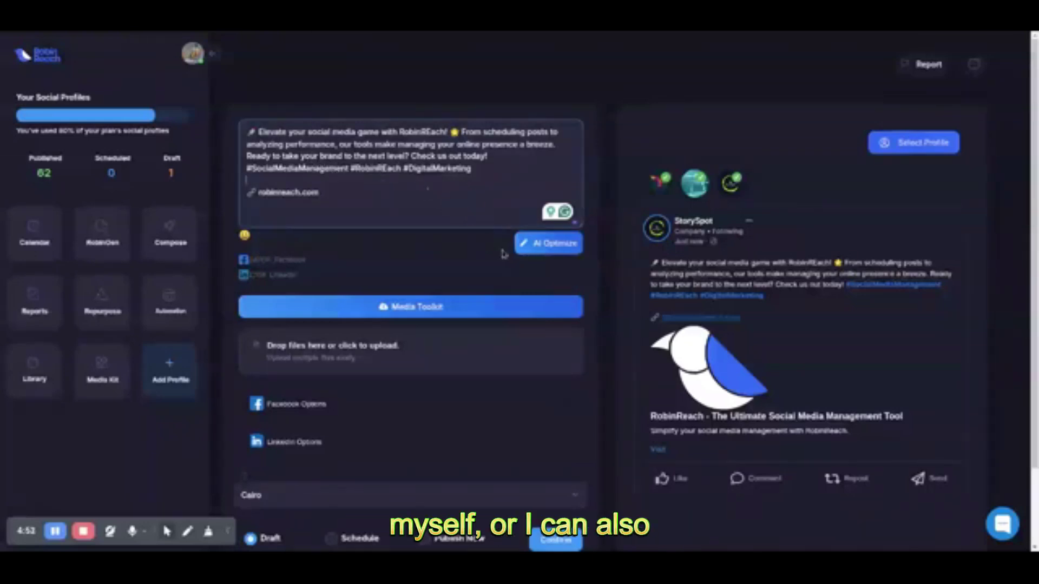
left_click(531, 247)
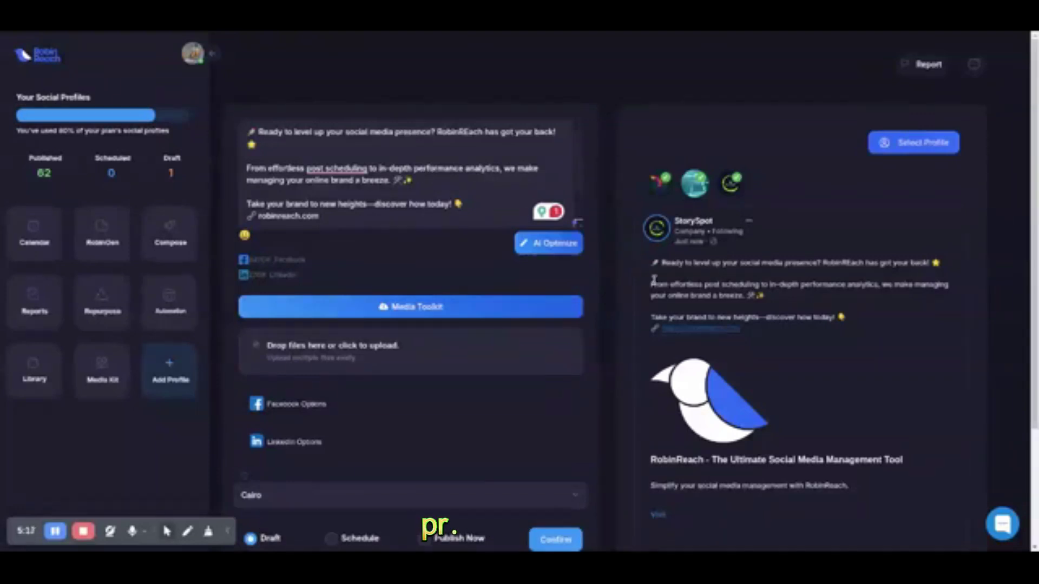
scroll(743, 282, "down", 2)
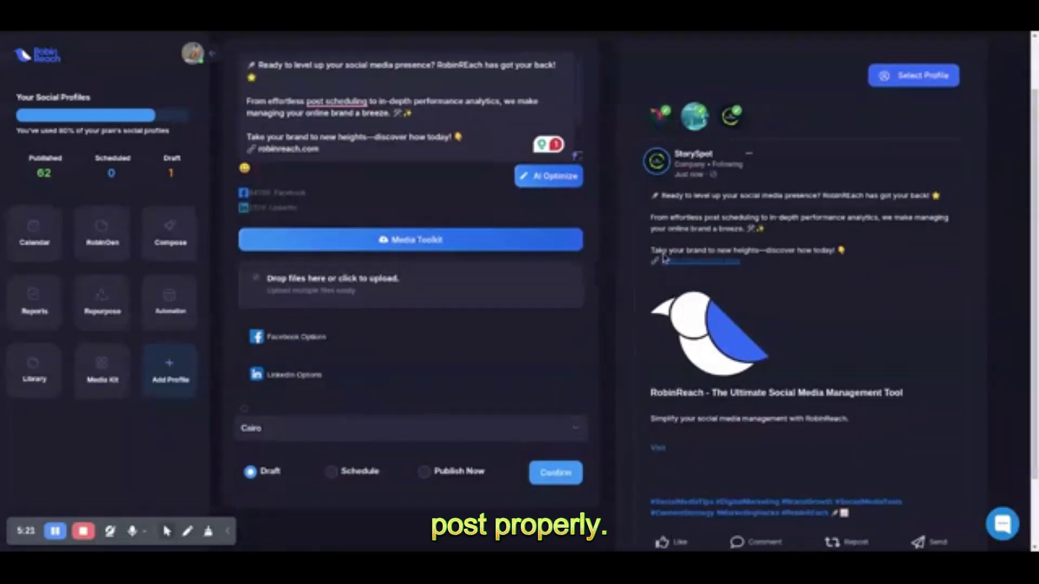
scroll(803, 294, "down", 3)
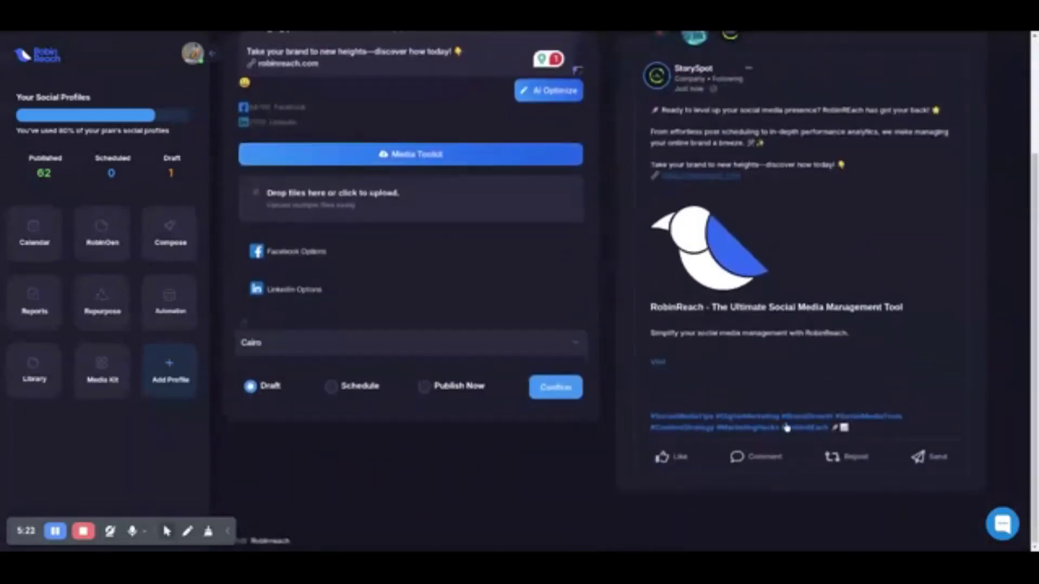
scroll(740, 323, "up", 4)
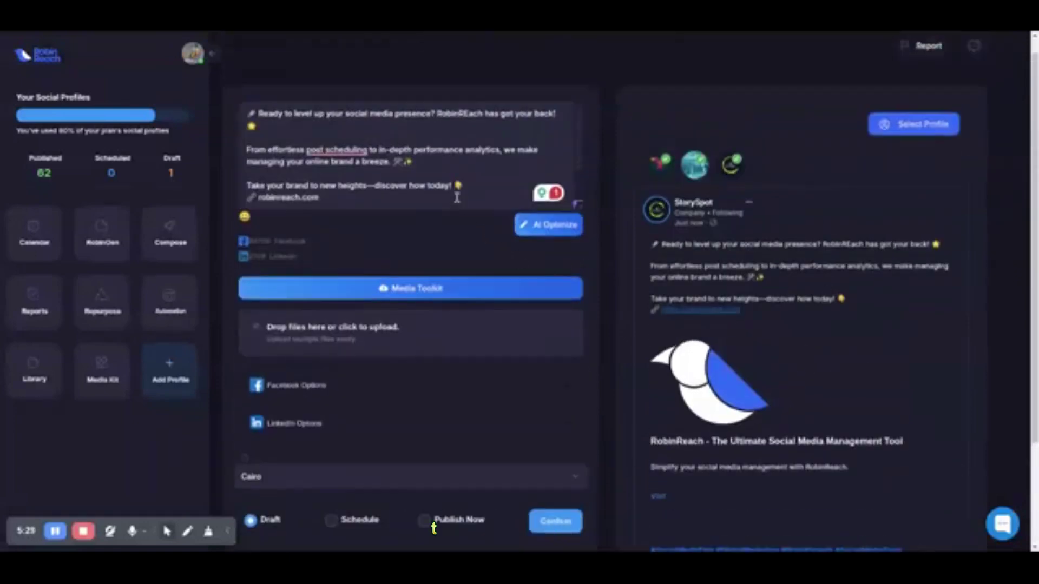
- Try the Schedule timing option for the post, and switch it to Publish Now
scroll(457, 198, "down", 3)
scroll(475, 274, "down", 3)
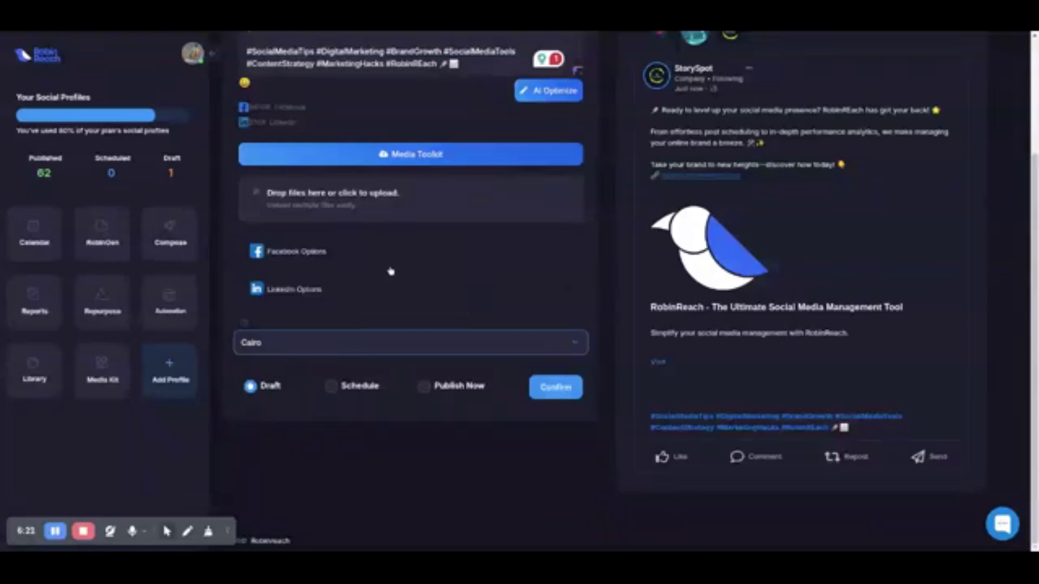
left_click(328, 386)
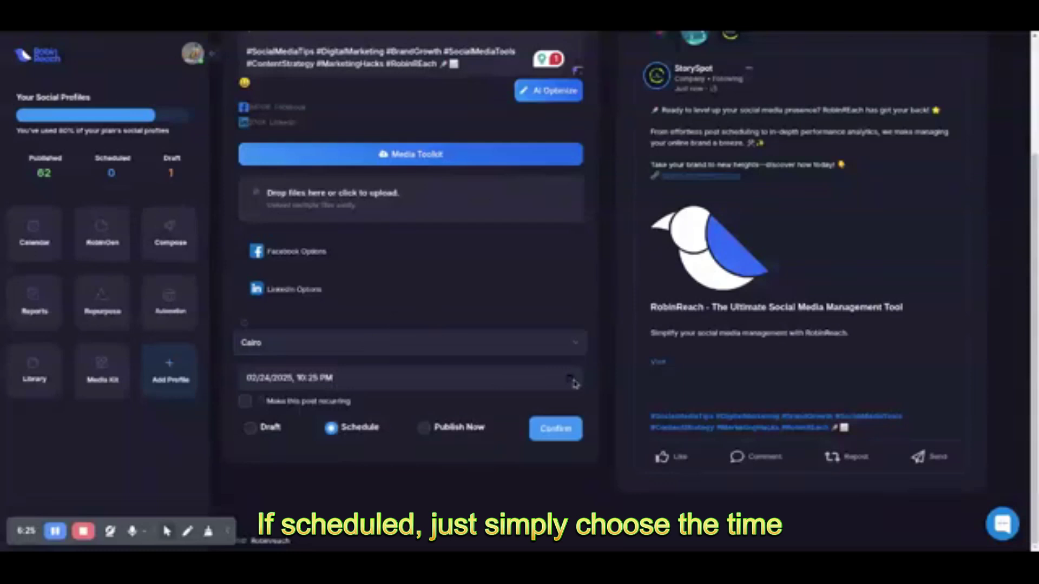
left_click(426, 427)
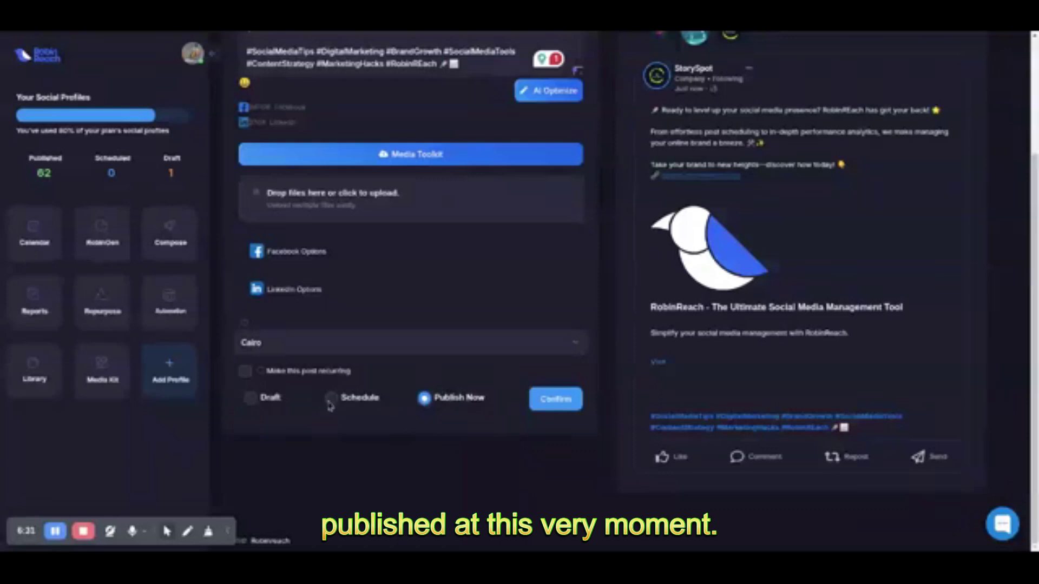
- Try making the post recur every day with end date 04/25/2025, 08:25 PM, and turn the recurrence off again
left_click(246, 372)
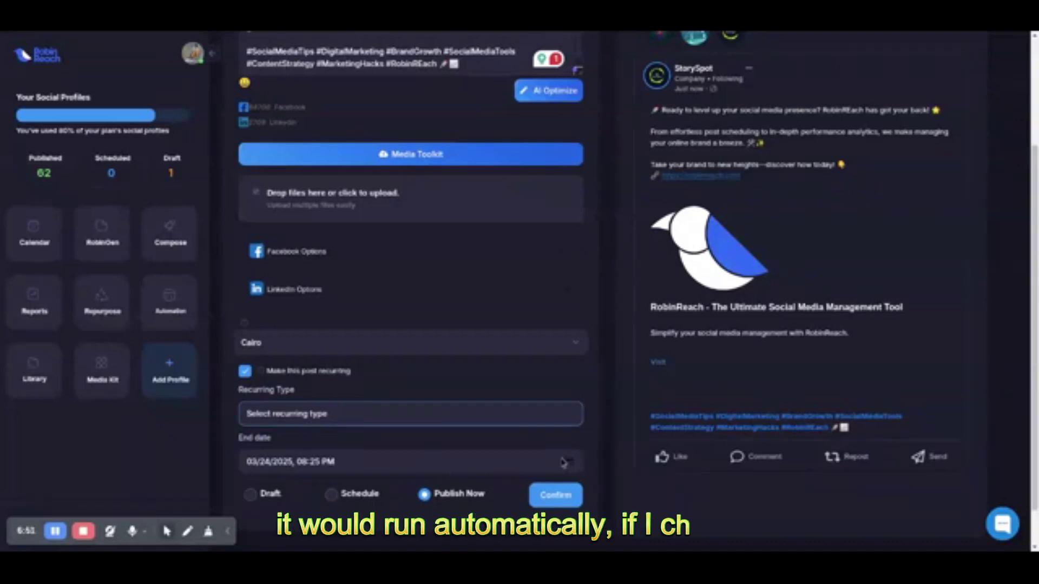
key("Down")
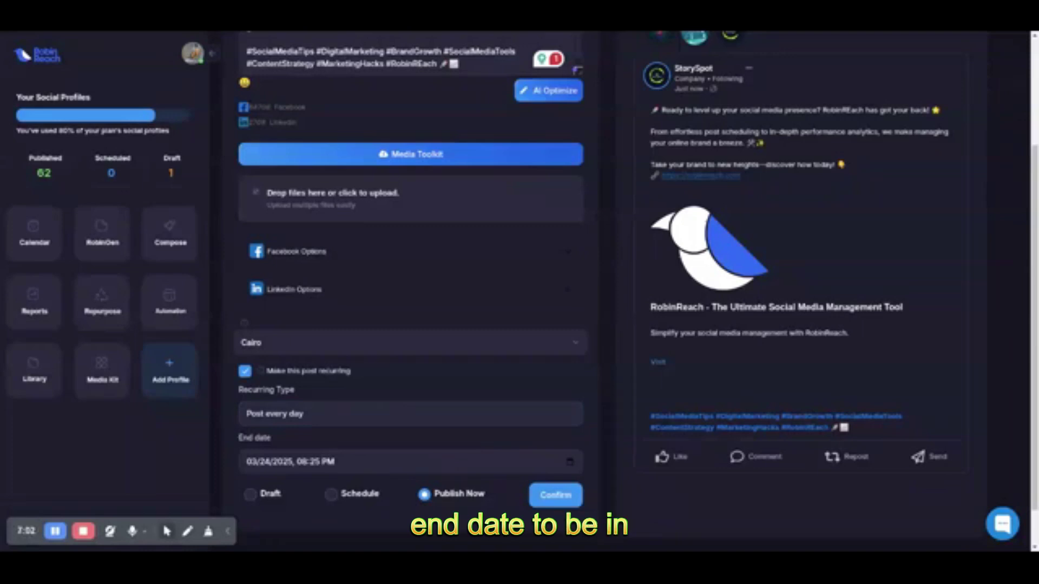
key("Up")
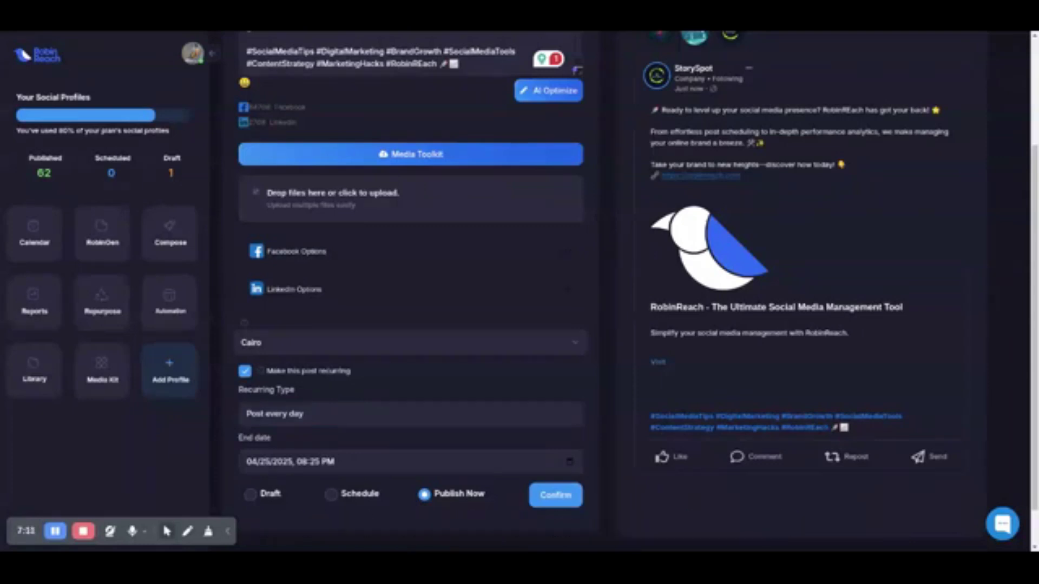
left_click(245, 374)
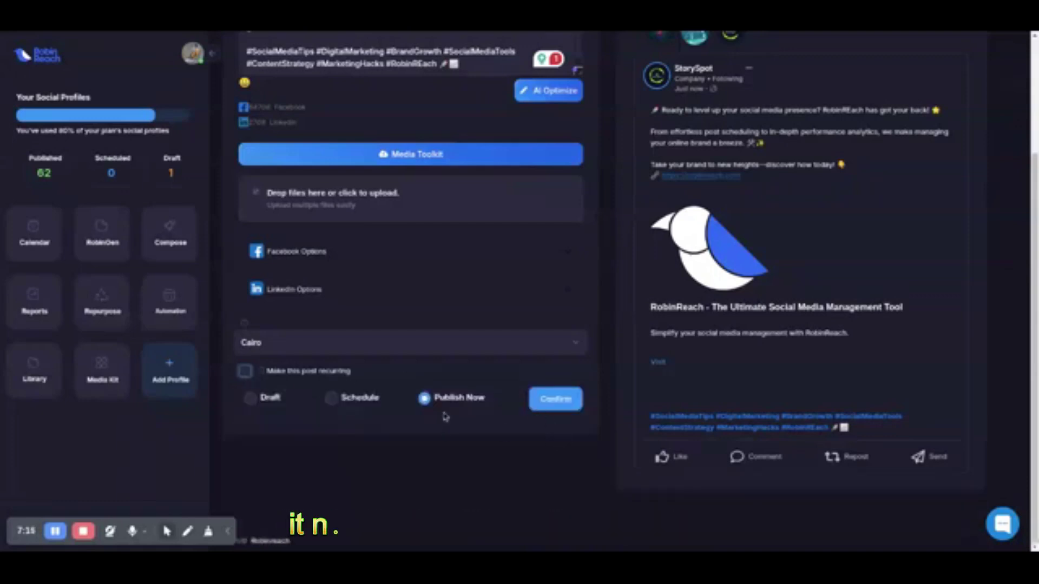
- Save the post as a draft
left_click(249, 399)
left_click(556, 387)
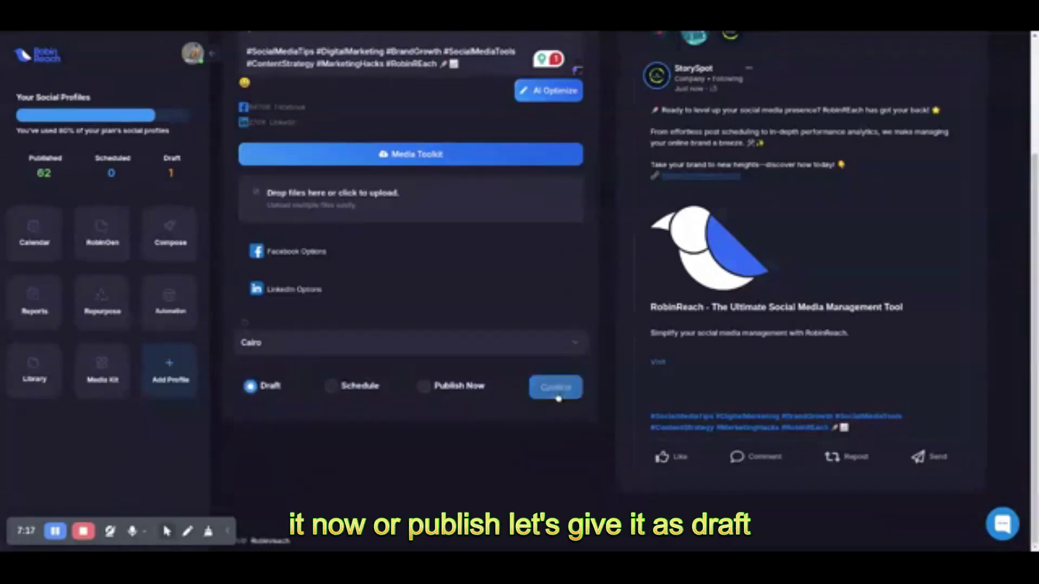
scroll(466, 284, "up", 1)
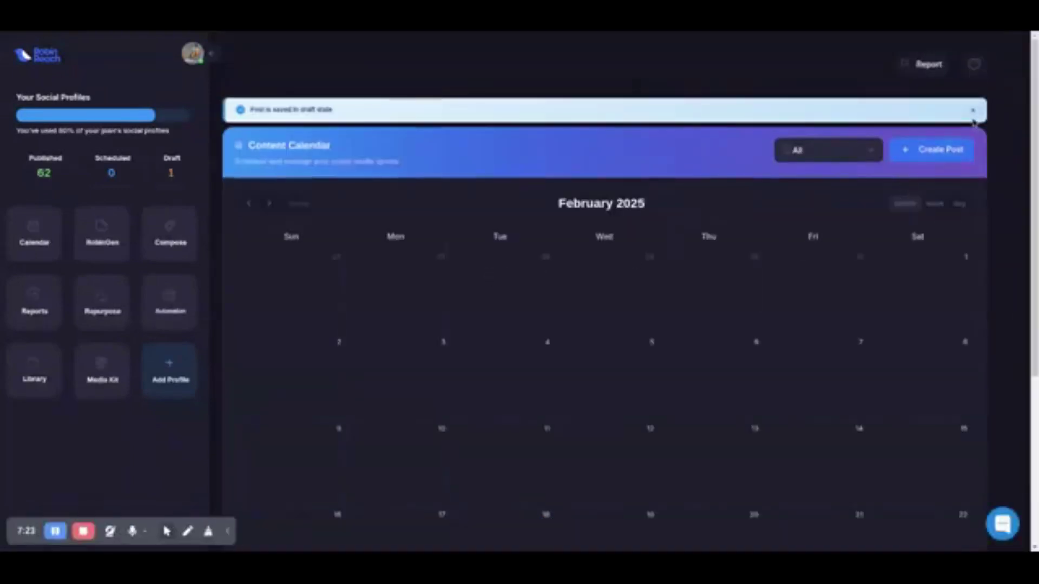
- Check the details of the draft post on February 24 in the content calendar and look over the month's other posts
scroll(635, 217, "down", 4)
scroll(638, 215, "down", 1)
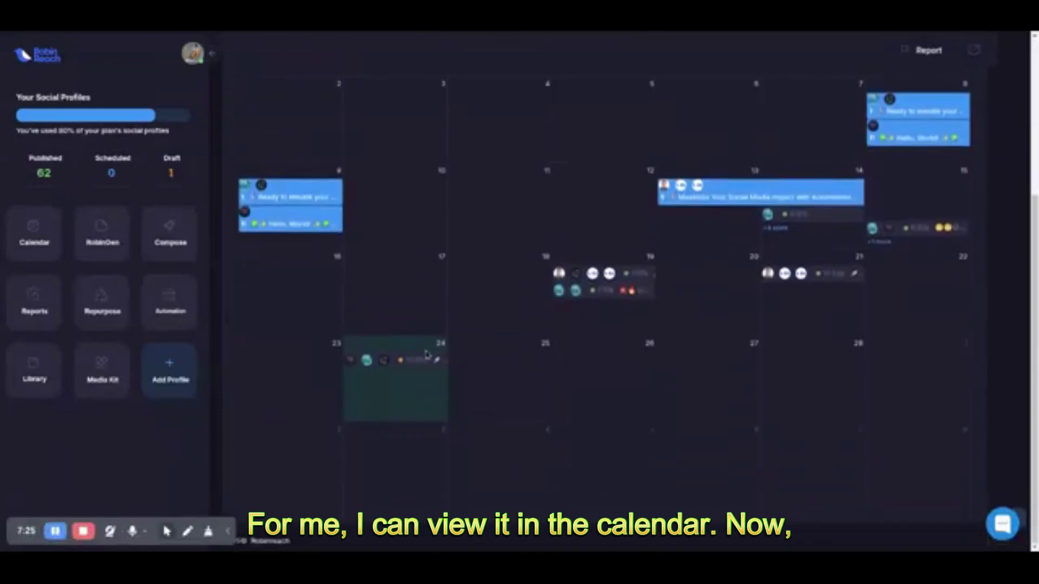
left_click(415, 360)
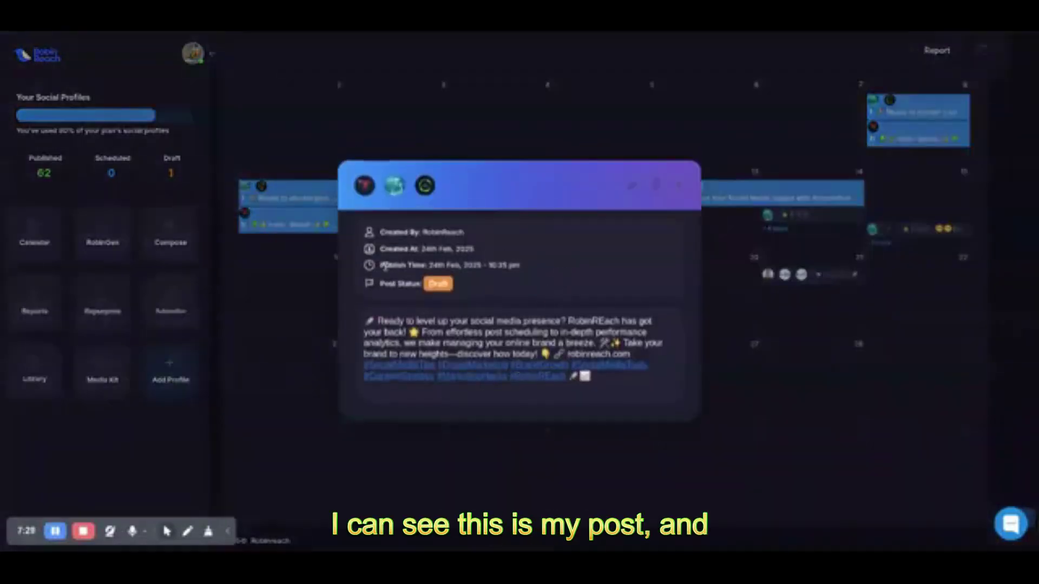
left_click(680, 187)
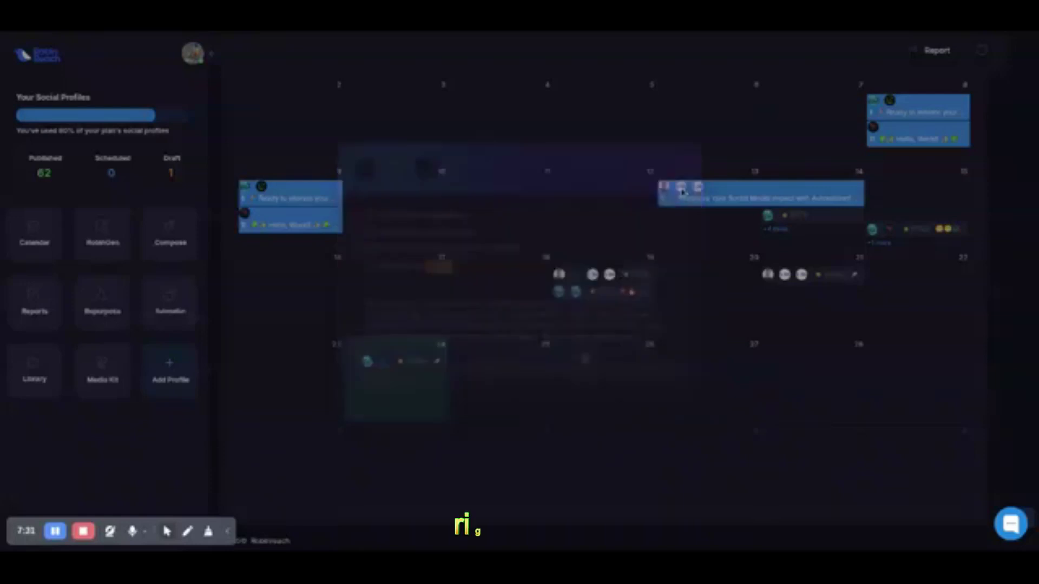
scroll(287, 299, "up", 4)
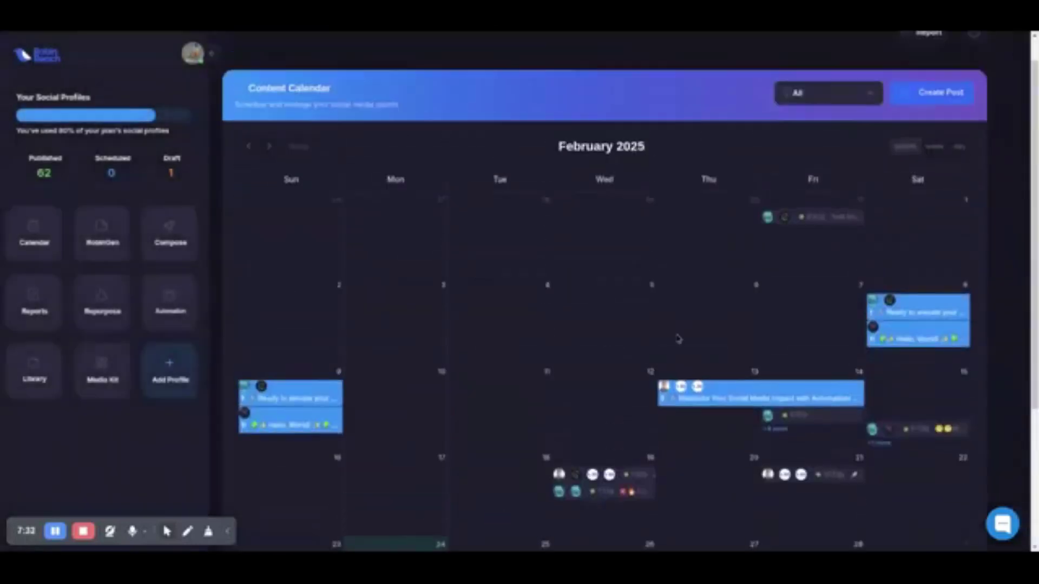
scroll(757, 335, "down", 3)
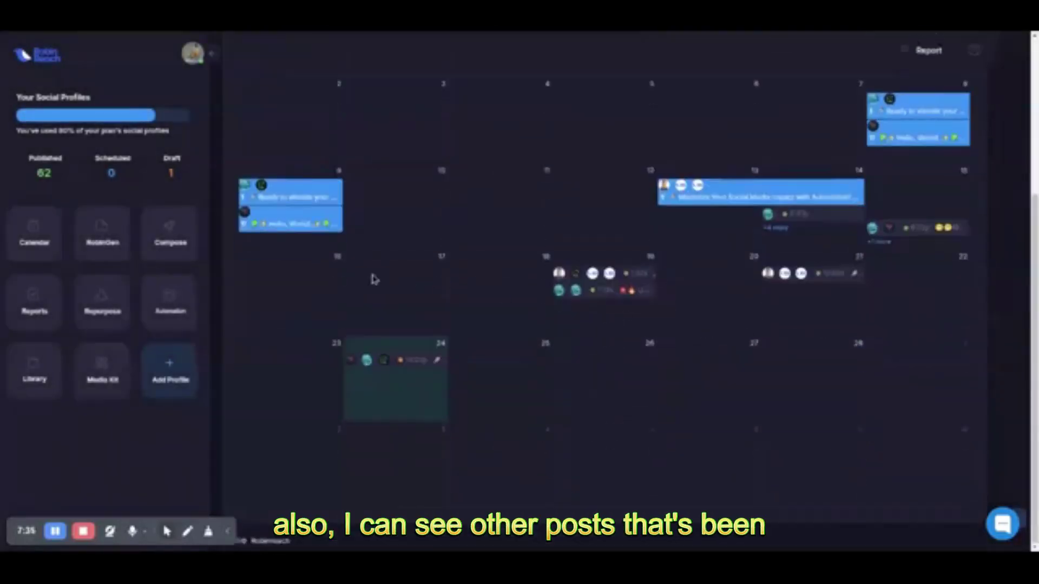
- Open the post management page and browse the list of social media posts
left_click(194, 53)
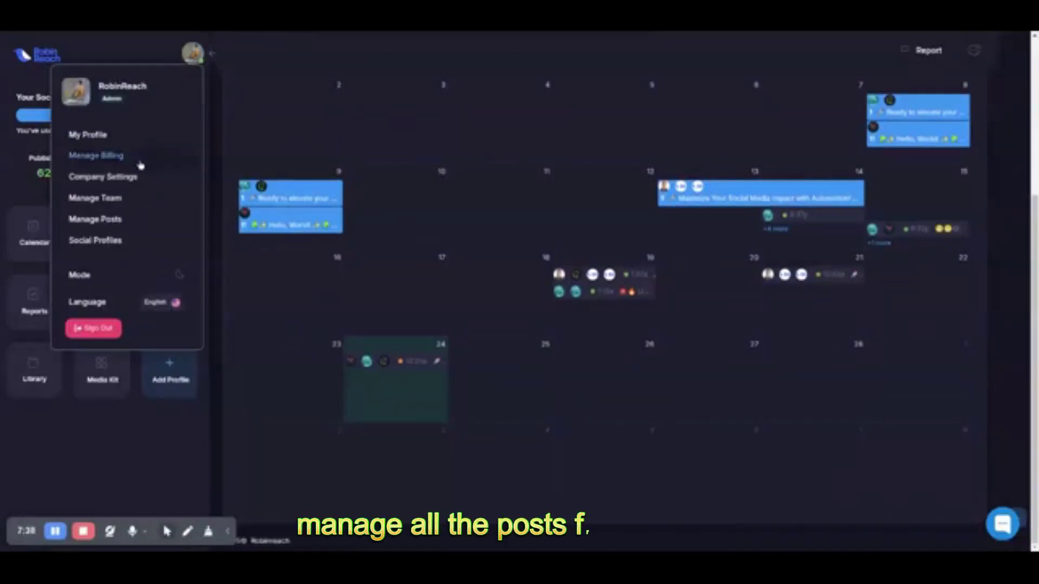
left_click(127, 217)
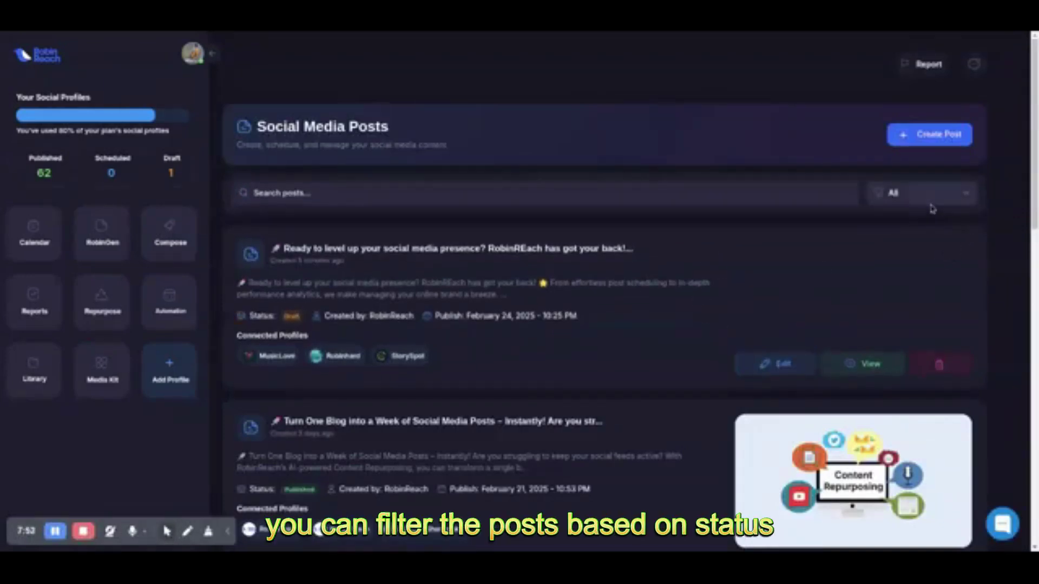
scroll(670, 241, "down", 3)
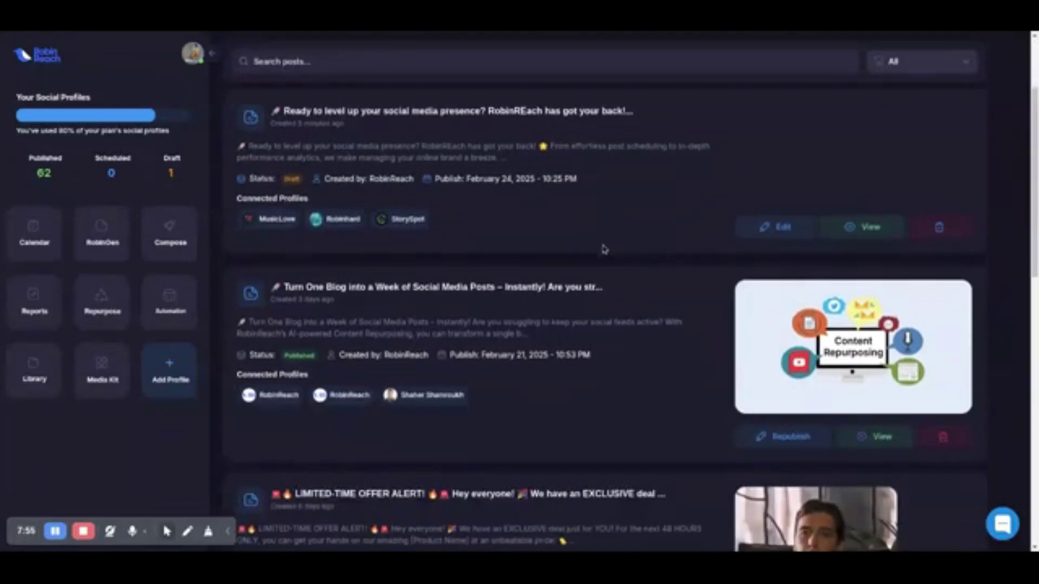
scroll(607, 243, "down", 4)
scroll(607, 243, "up", 5)
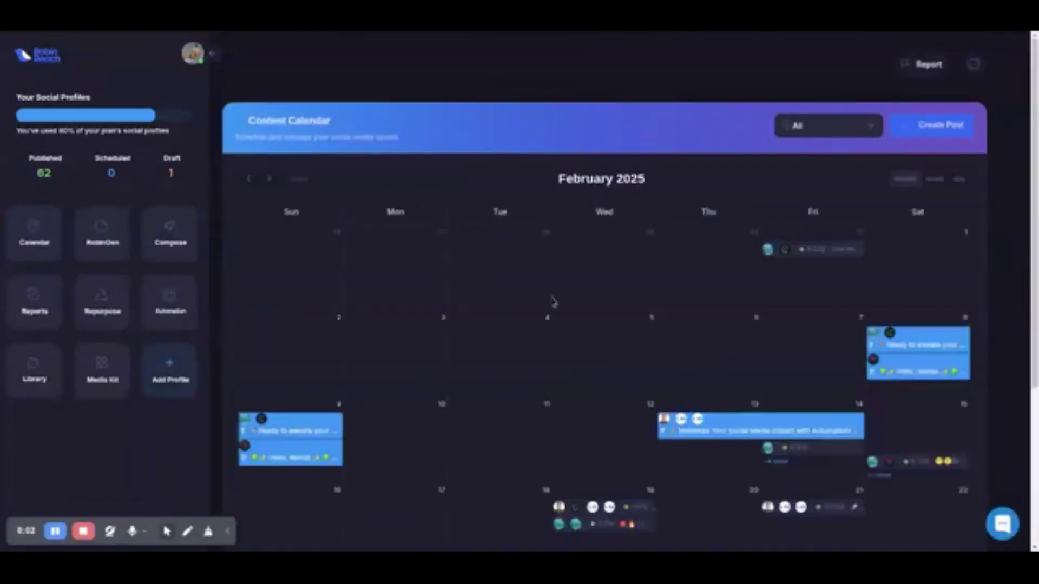
- In the content calendar, move the February 9 "Hello, World!" post to February 25 and the February 21 post to March 5
scroll(506, 279, "down", 1)
scroll(506, 279, "down", 2)
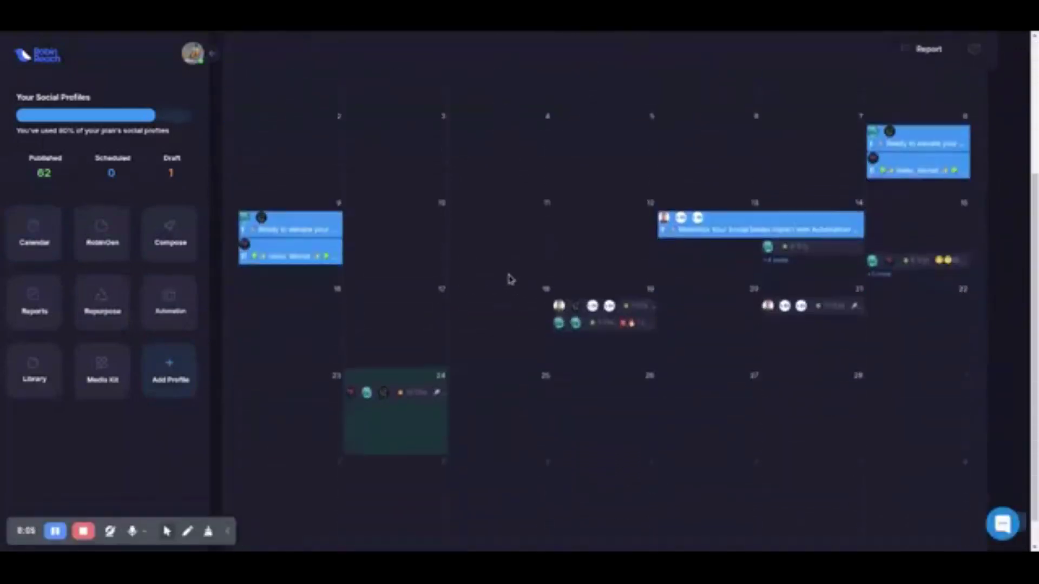
left_click_drag(286, 254, 535, 415)
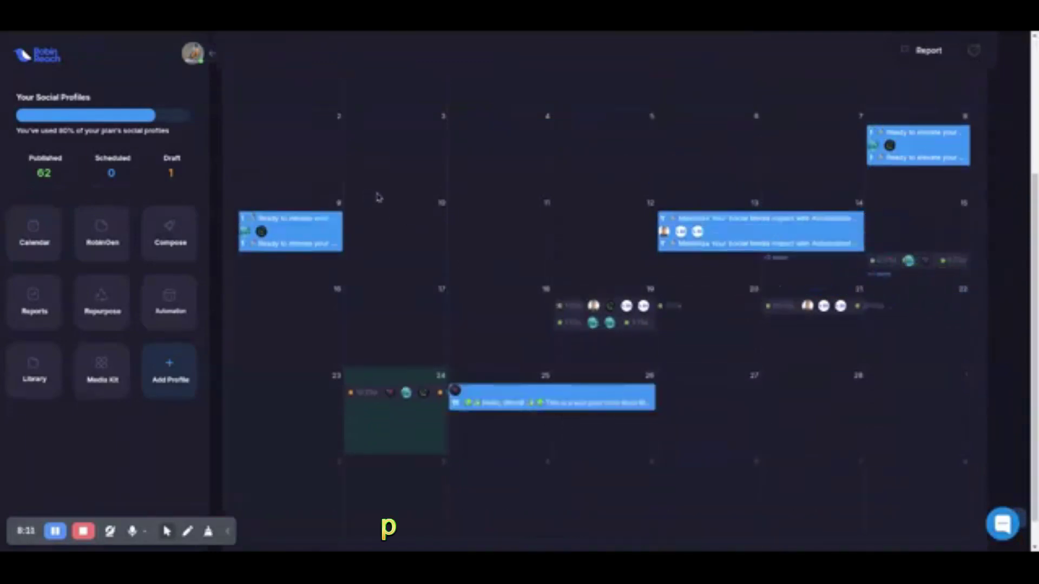
left_click_drag(781, 312, 636, 487)
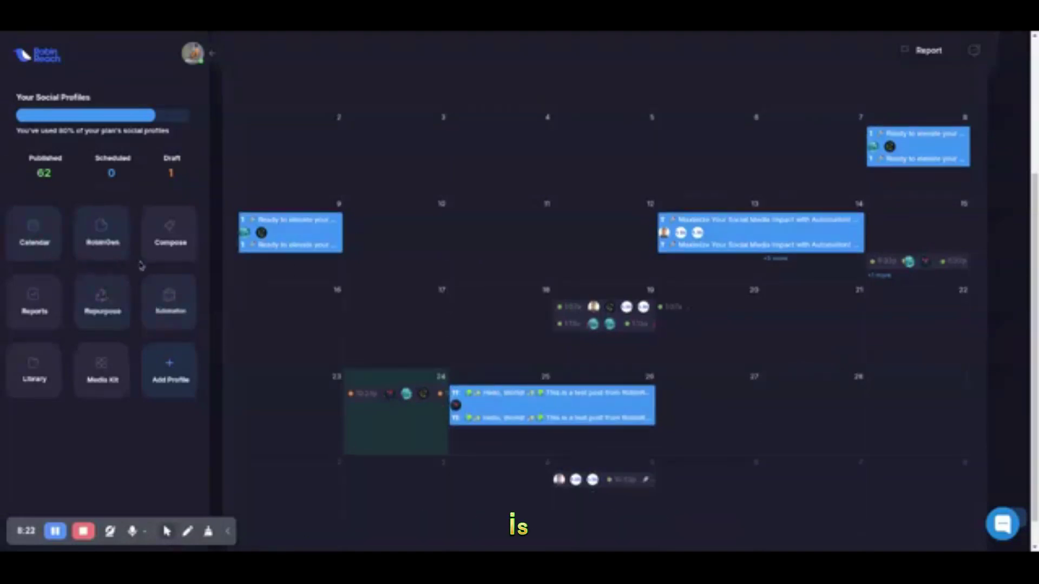
- Review the automation options, including the bulk CSV upload dialog, RSS feed, Shopify, WordPress and Bitly connections
left_click(166, 302)
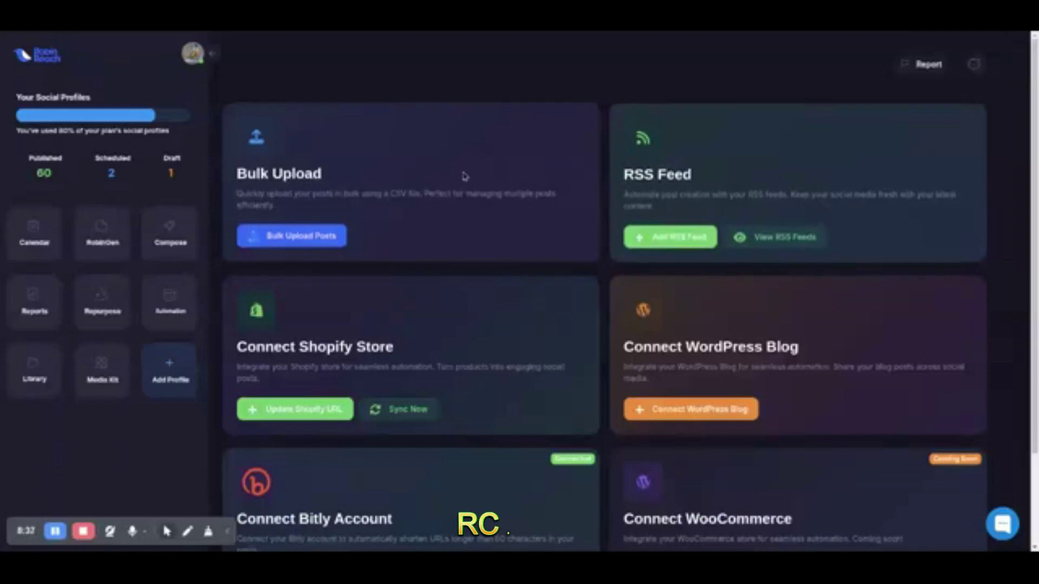
left_click(308, 236)
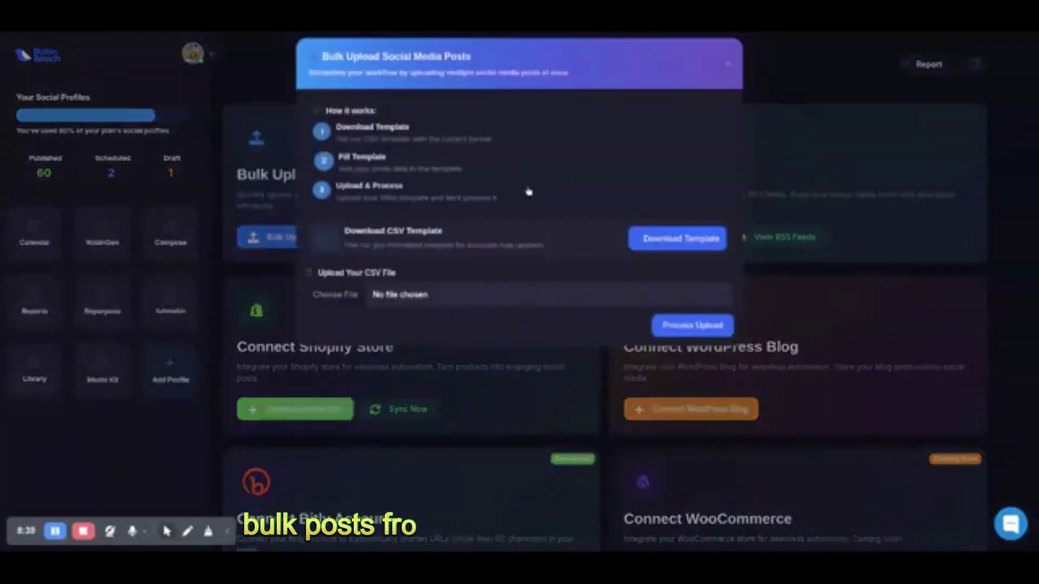
left_click(817, 134)
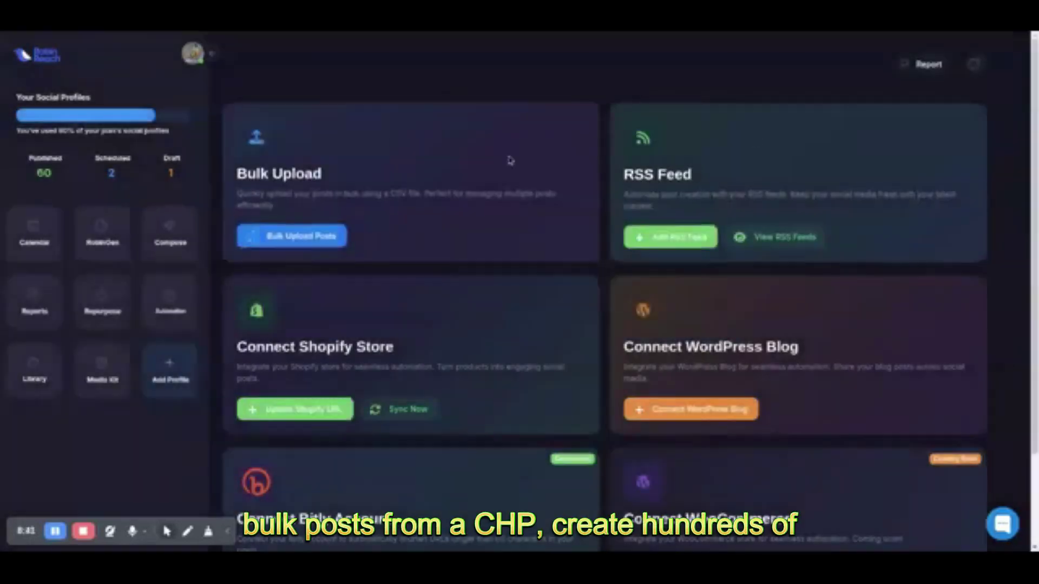
scroll(505, 163, "down", 2)
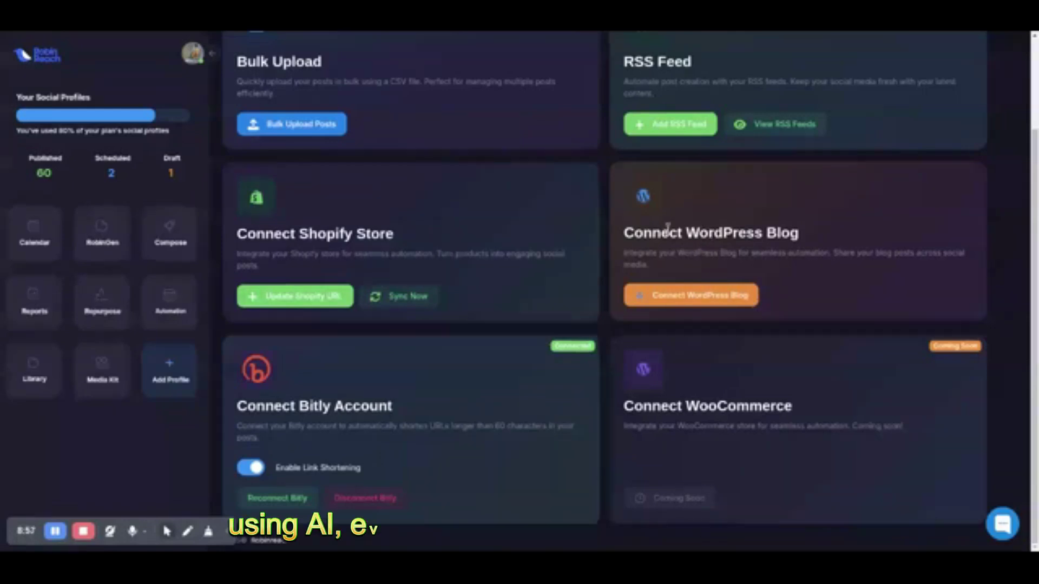
scroll(576, 224, "up", 1)
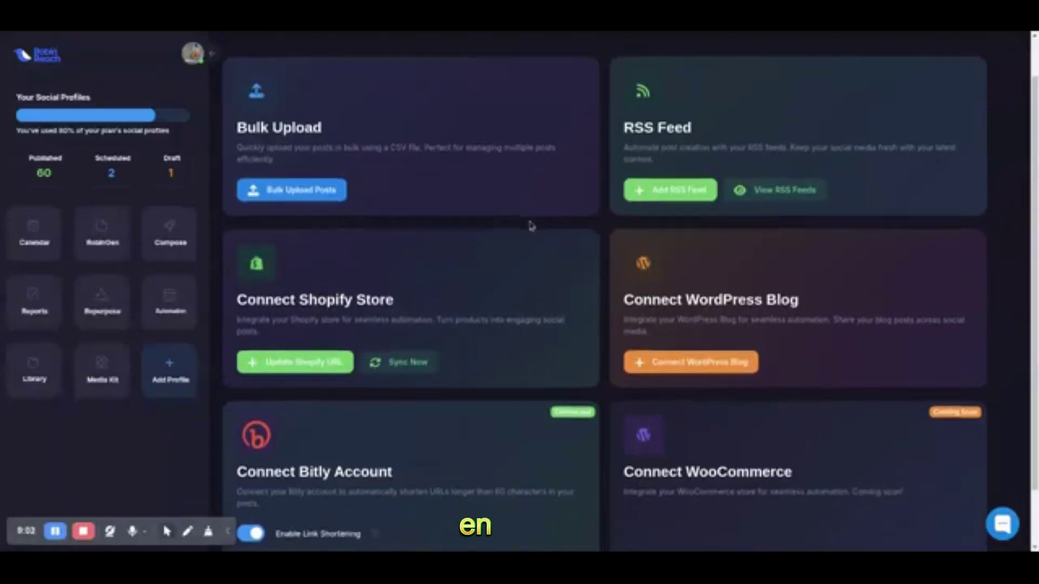
scroll(523, 219, "down", 1)
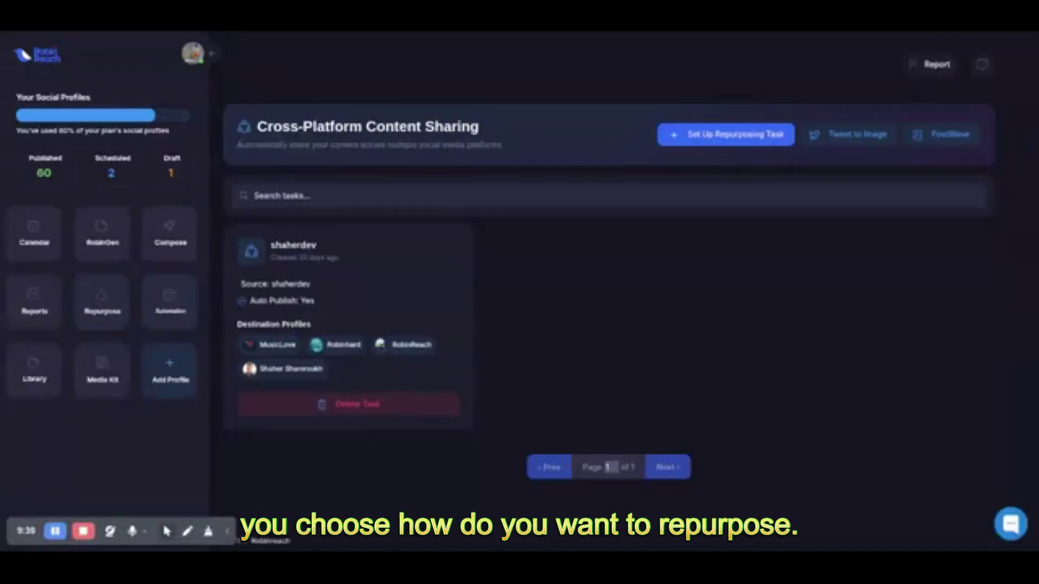
- View the repurposing task setup for cross-platform content sharing and close it without creating a task
left_click(720, 135)
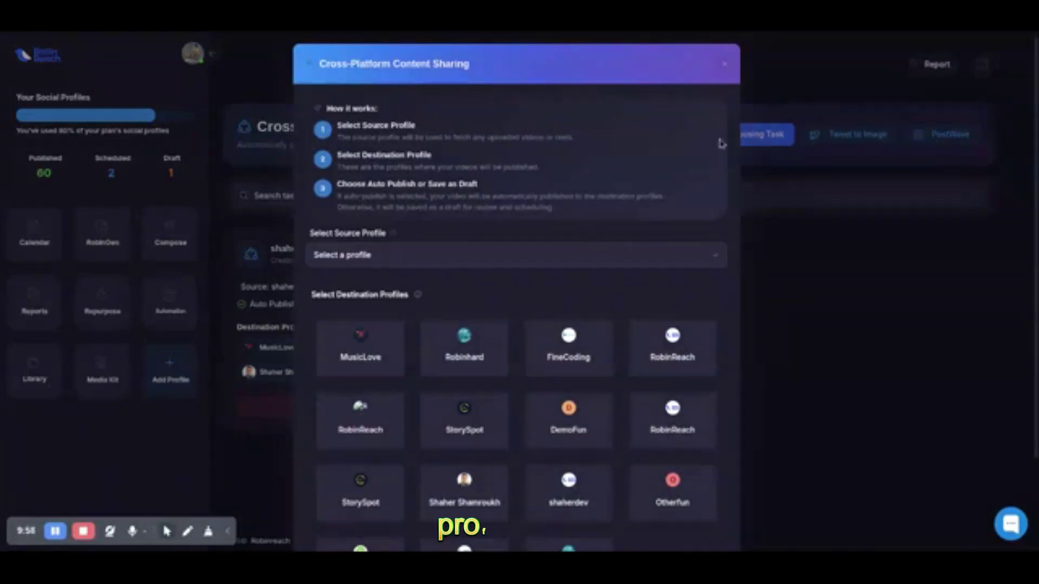
left_click(724, 66)
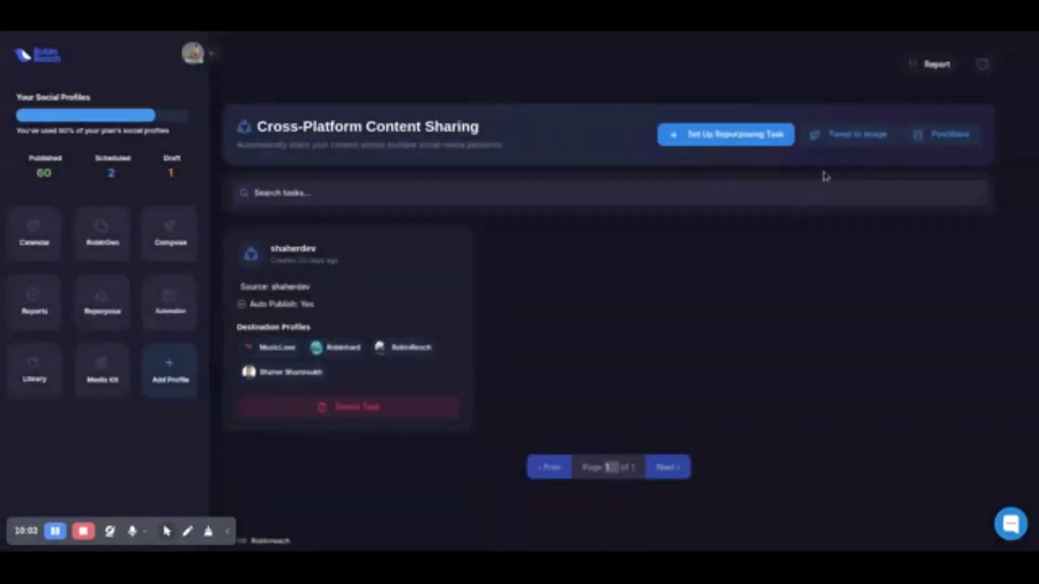
- View the tweet-to-image conversion form and close it without converting anything
left_click(840, 135)
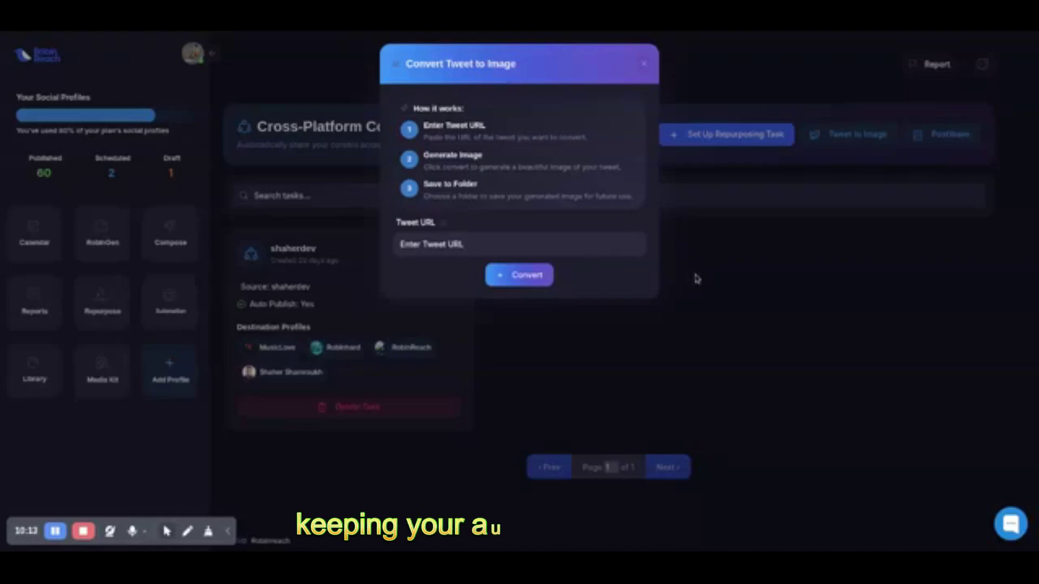
left_click(743, 253)
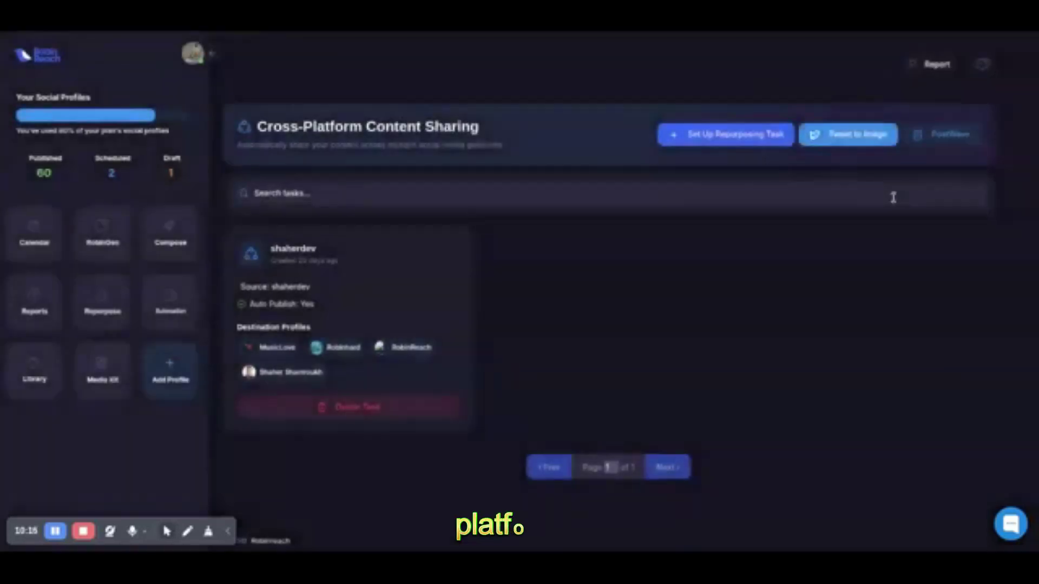
- Review the article-to-multiple-posts repurposing form, trying the Robinhard, FineCoding and neighbouring RobinReach profiles, and close it without submitting
left_click(940, 132)
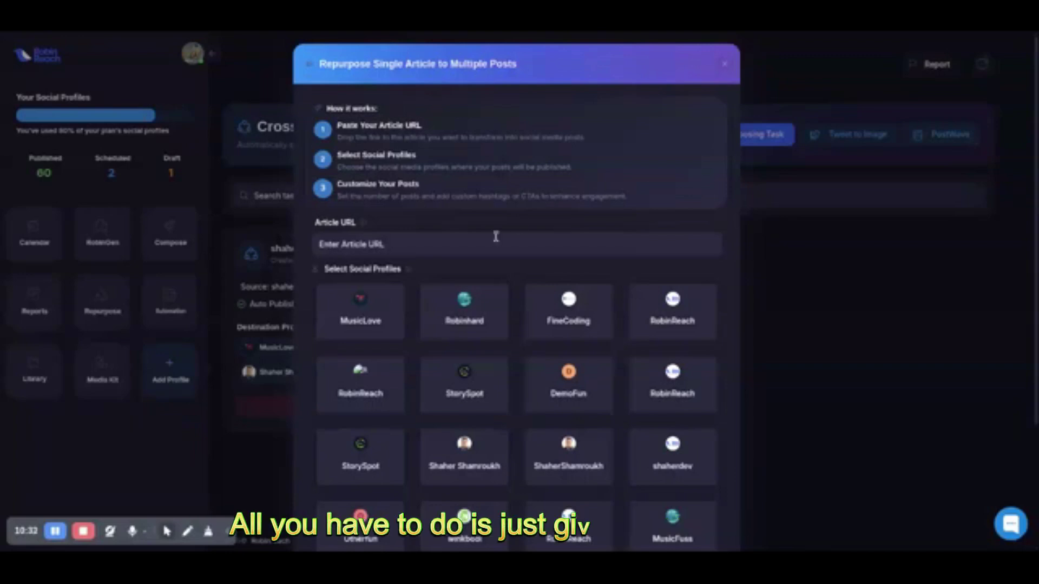
left_click(437, 244)
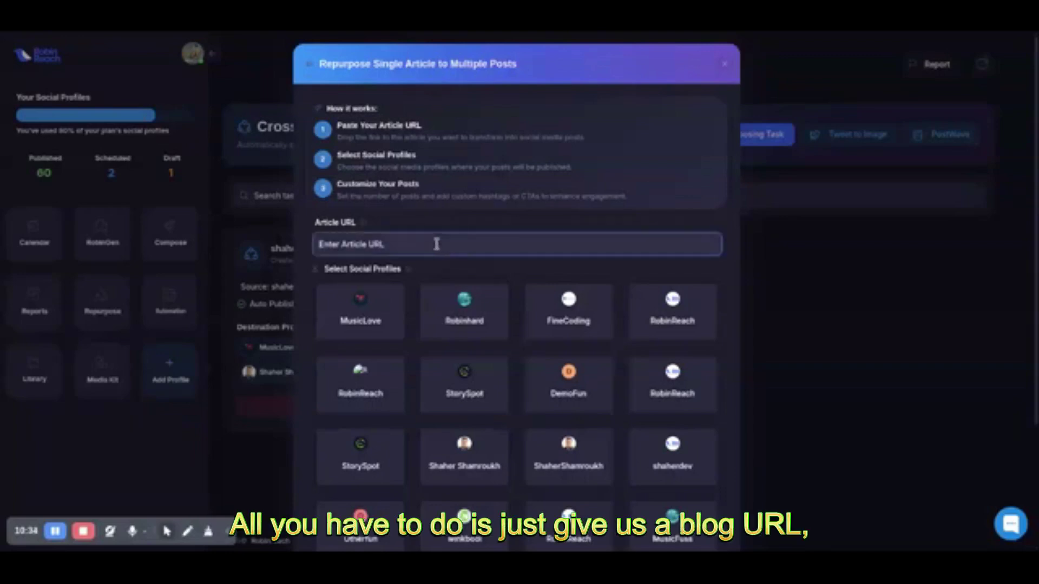
left_click(584, 322)
left_click(670, 300)
left_click(510, 286)
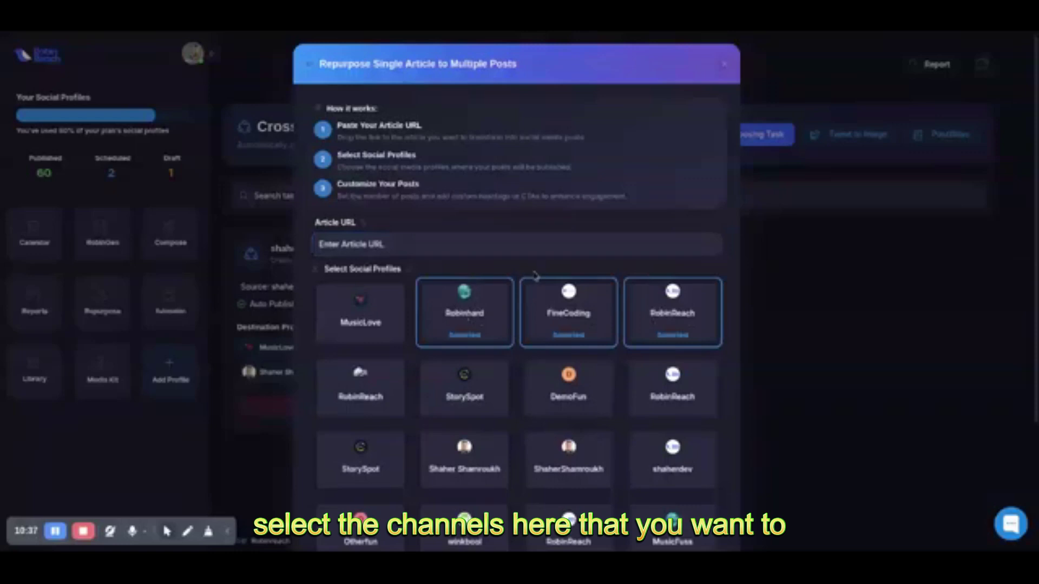
scroll(534, 276, "down", 4)
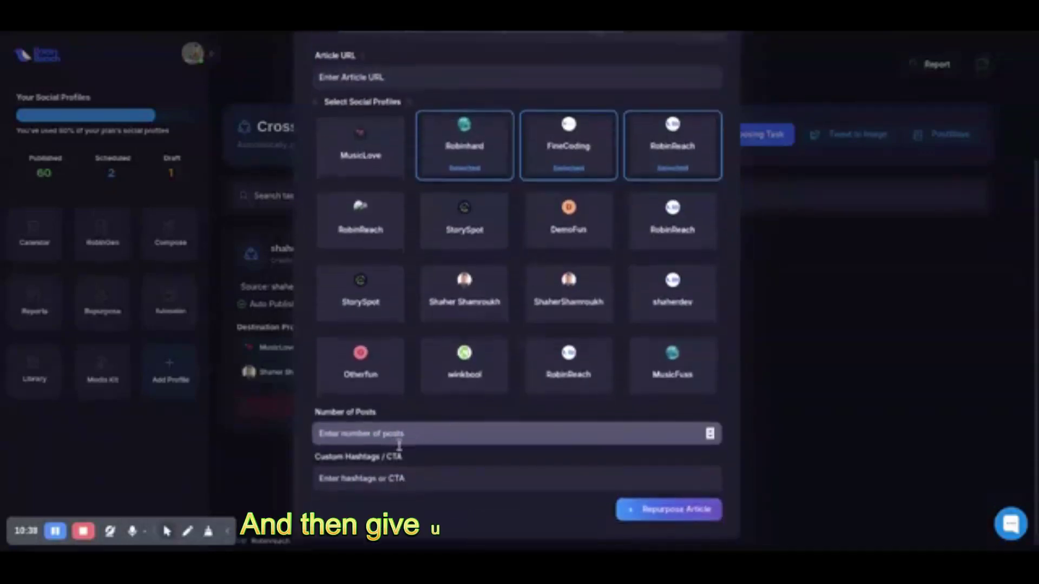
left_click(384, 439)
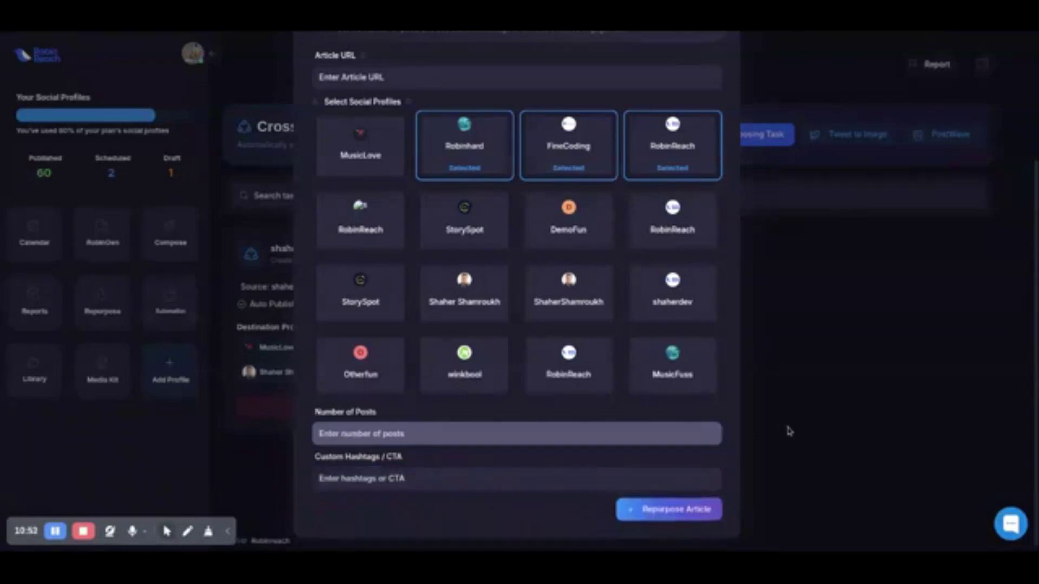
scroll(811, 391, "up", 3)
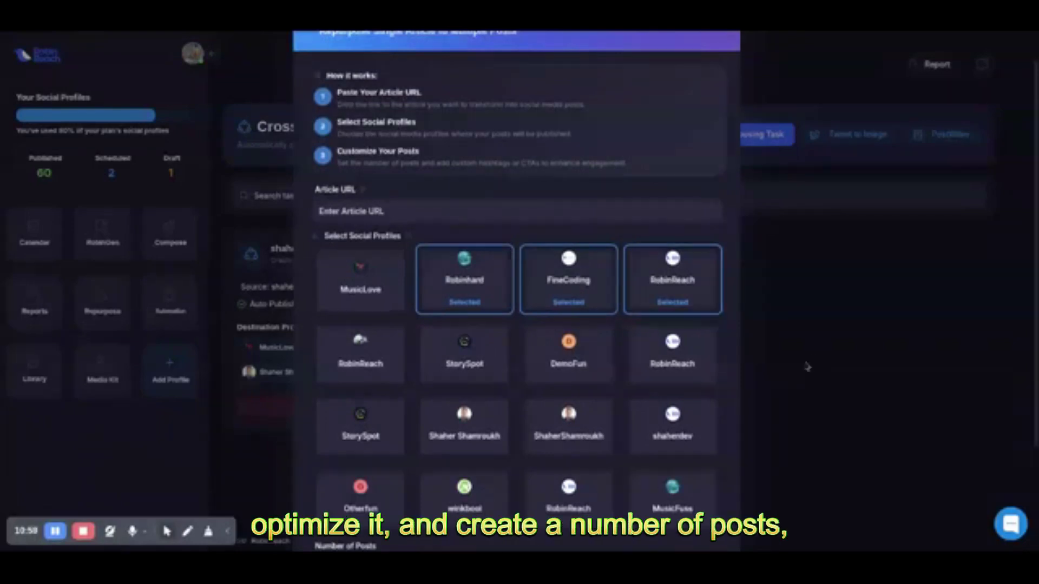
left_click(866, 341)
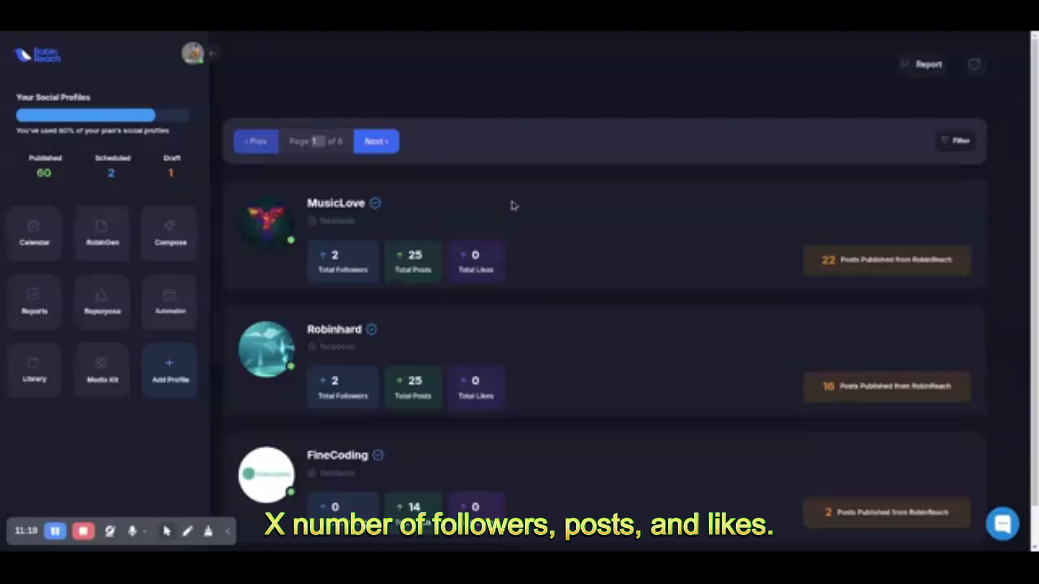
- Browse the follower, post and like statistics of the connected social profiles
scroll(493, 210, "down", 1)
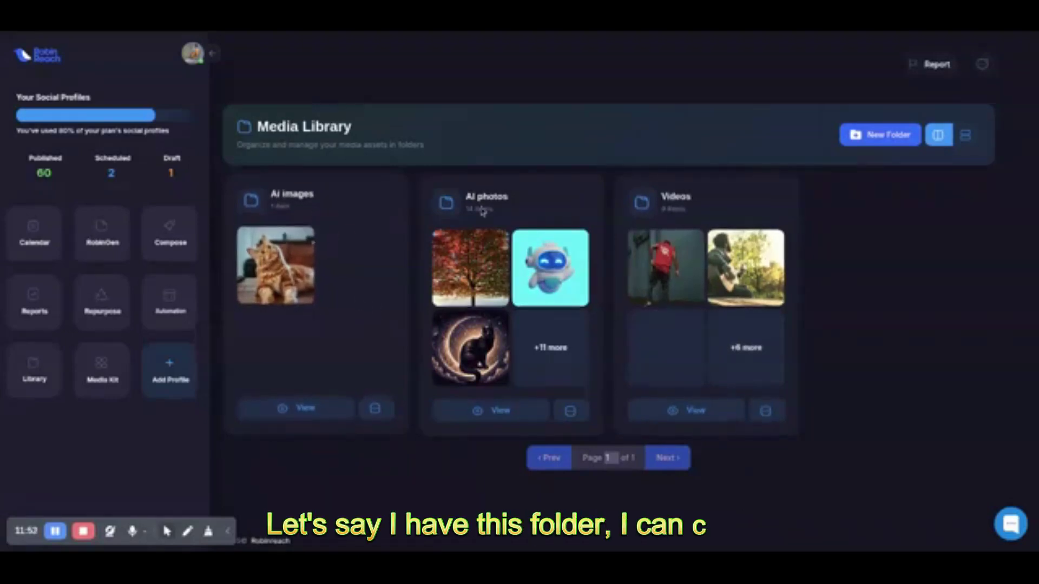
- Create a new folder named "media" in the media library and dismiss the notification
left_click(873, 131)
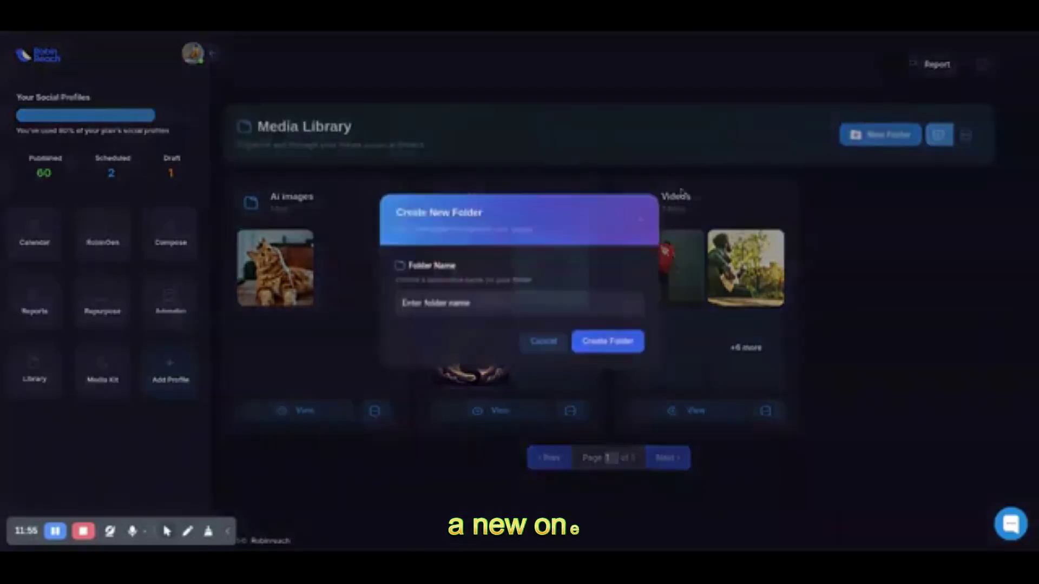
left_click(432, 304)
type("media")
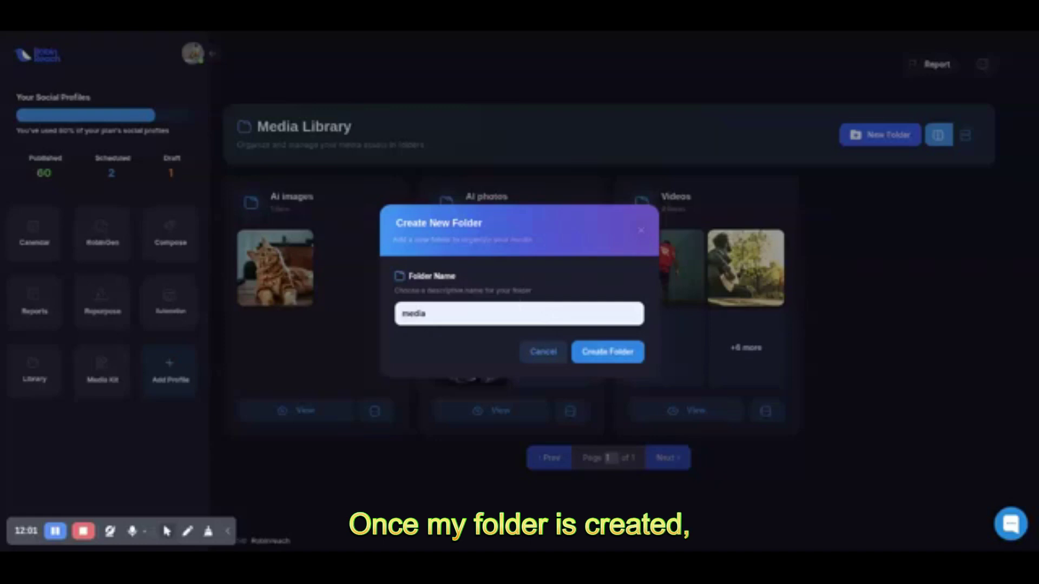
key("Return")
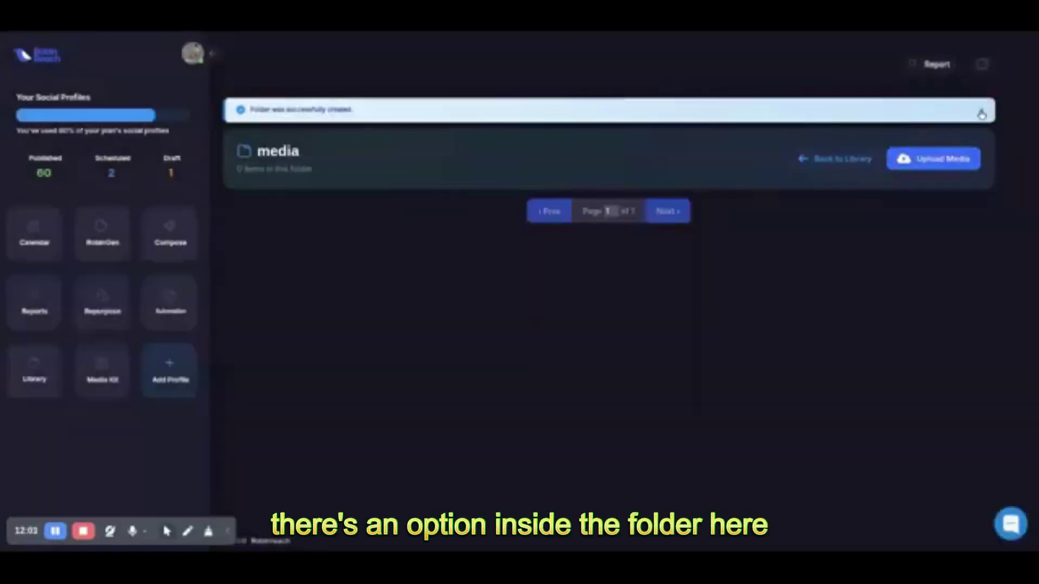
left_click(981, 109)
- Search Unsplash for "dog" and upload the photo of the dog running on the beach to the media folder
left_click(950, 139)
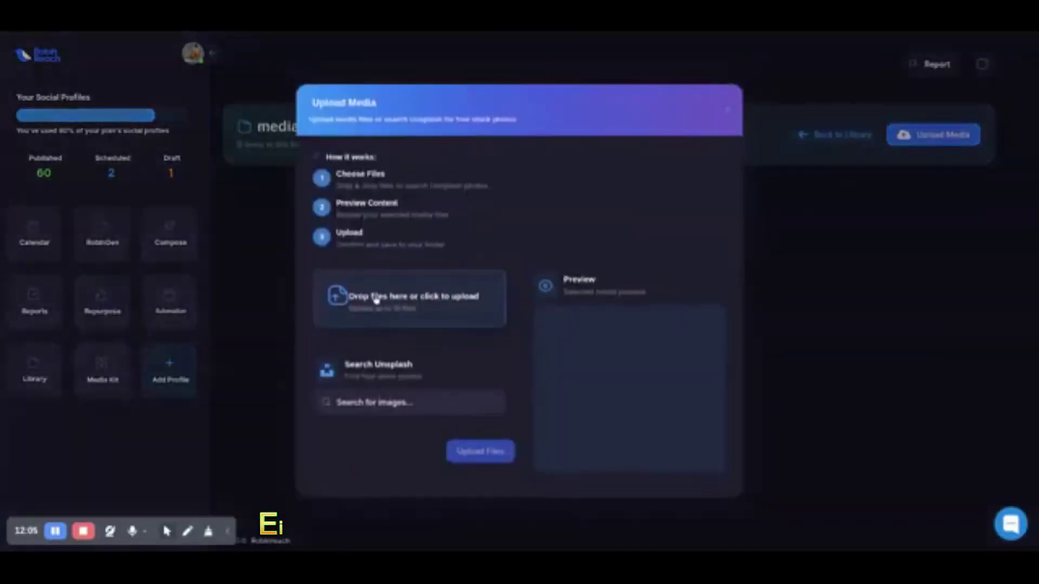
left_click(379, 405)
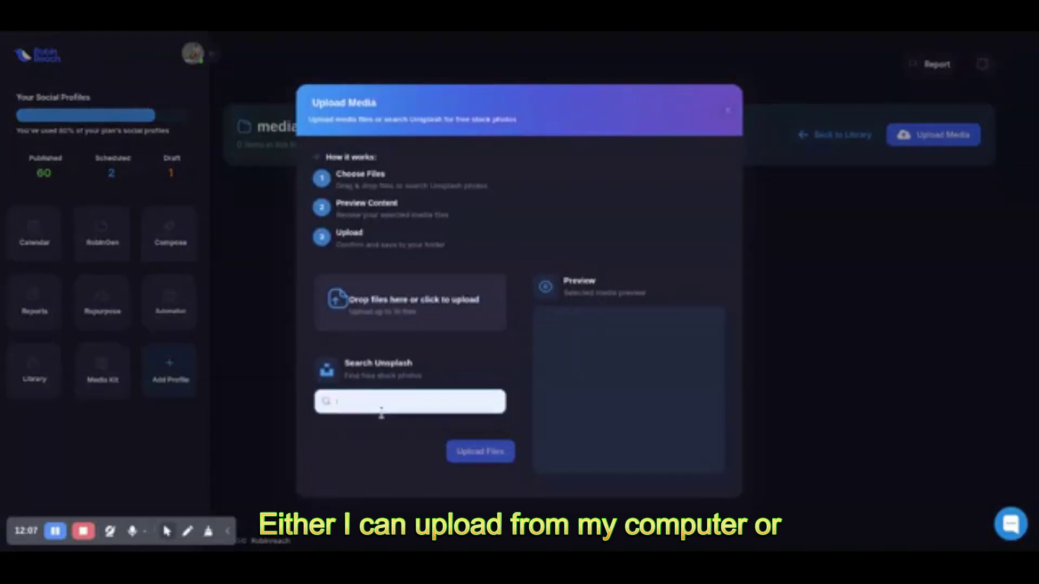
type("tree")
key("Return")
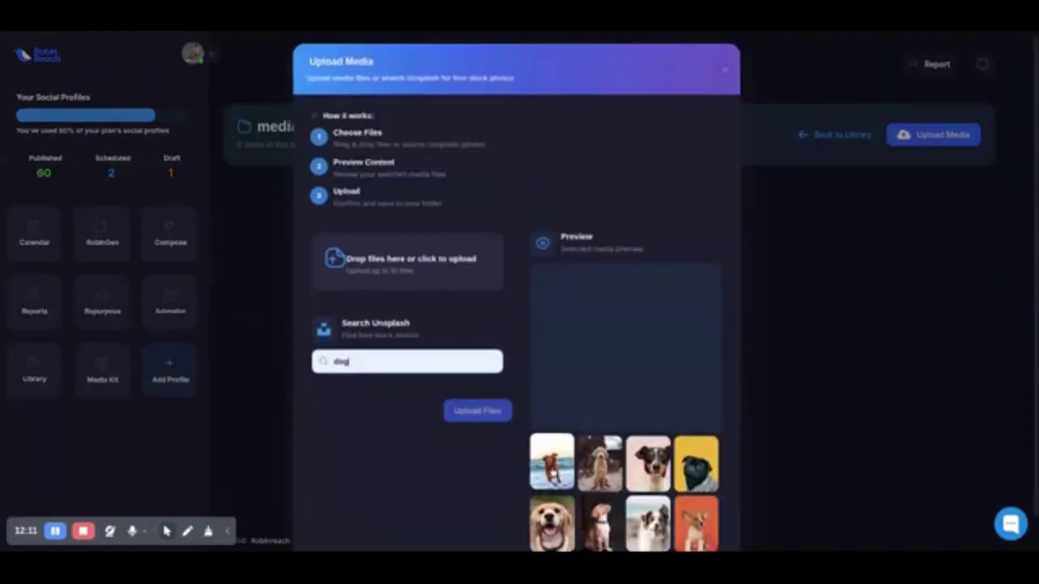
left_click(552, 464)
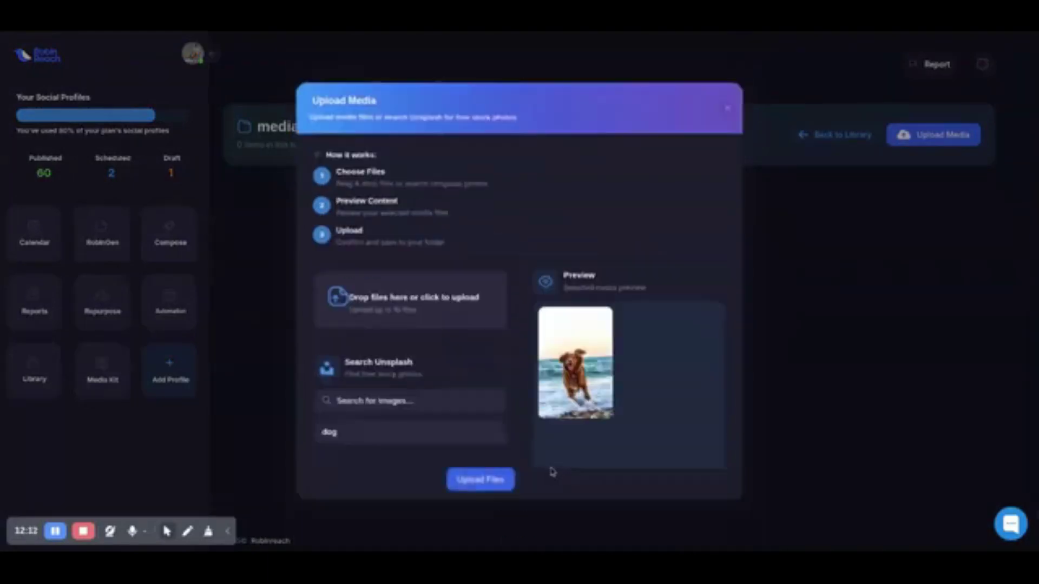
left_click(466, 477)
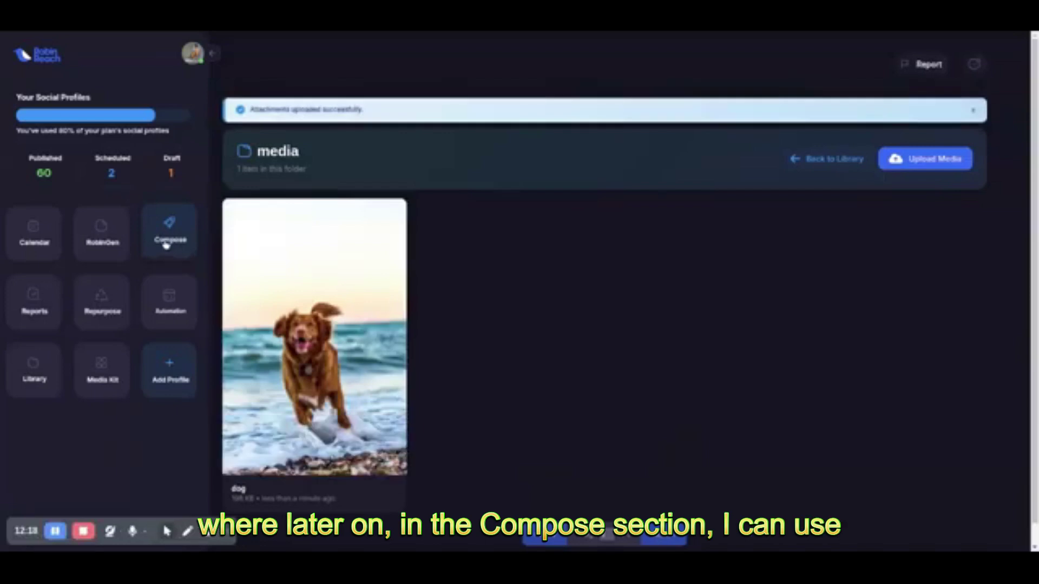
- Attach the dog photo from the library's media folder to a new post in the composer
mouse_move(363, 265)
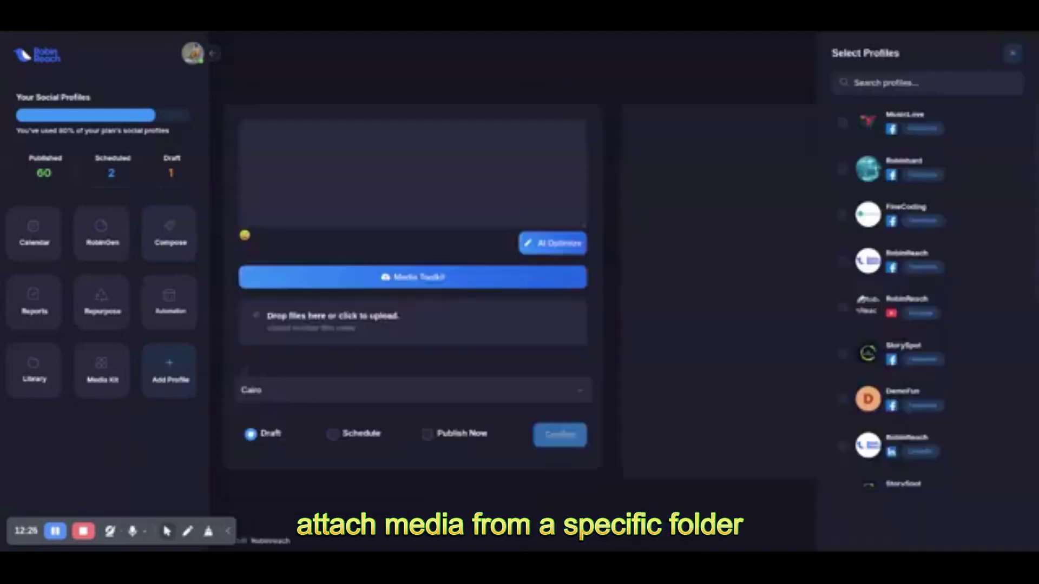
left_click(432, 276)
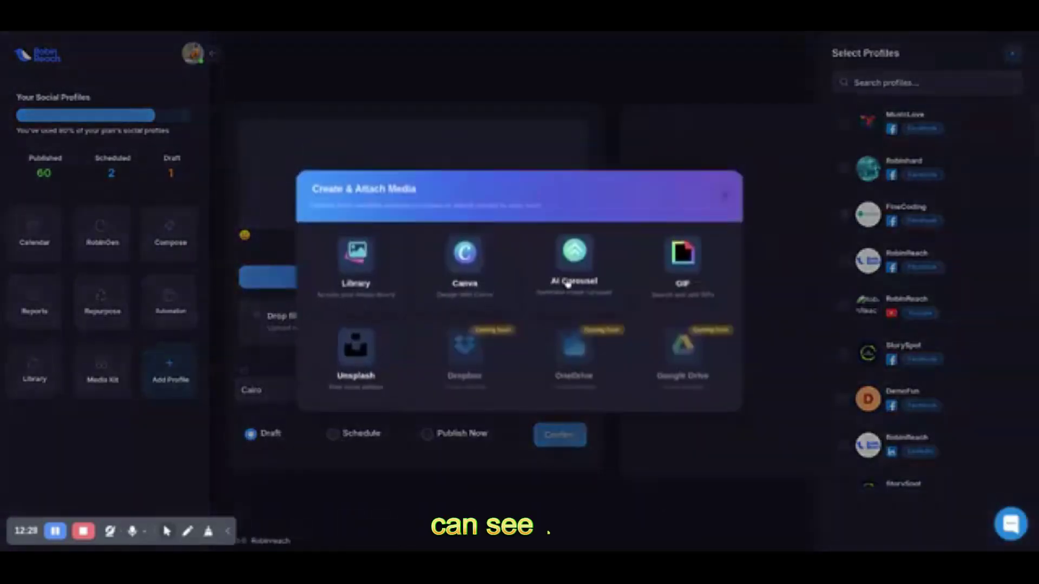
left_click(359, 270)
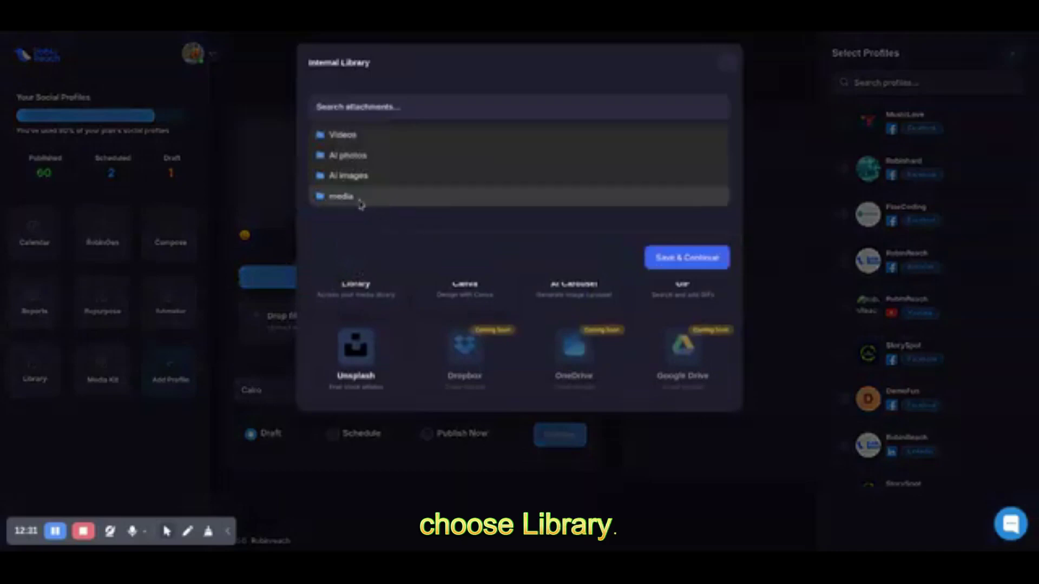
left_click(349, 198)
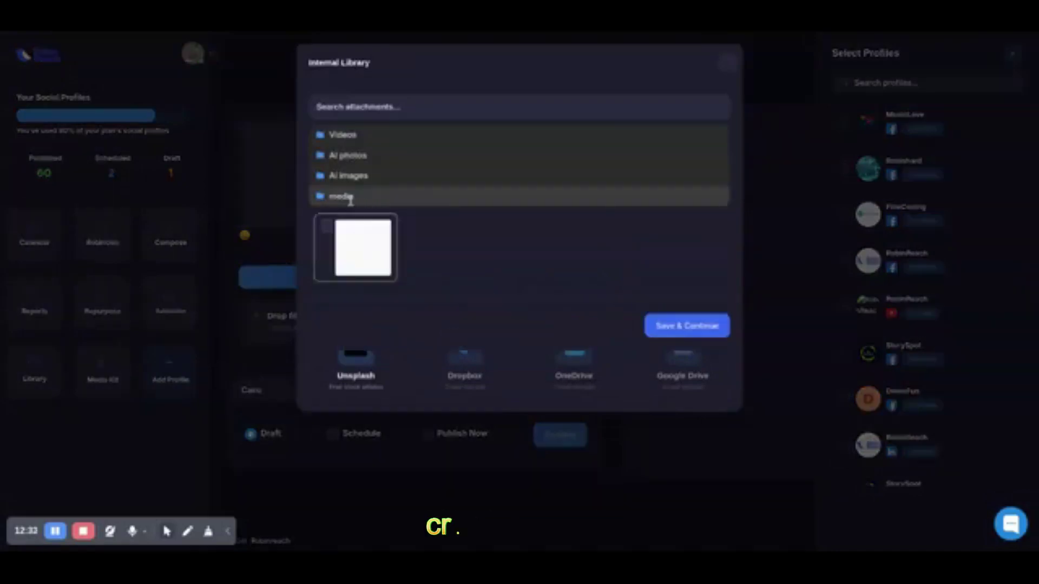
left_click(326, 226)
left_click(684, 331)
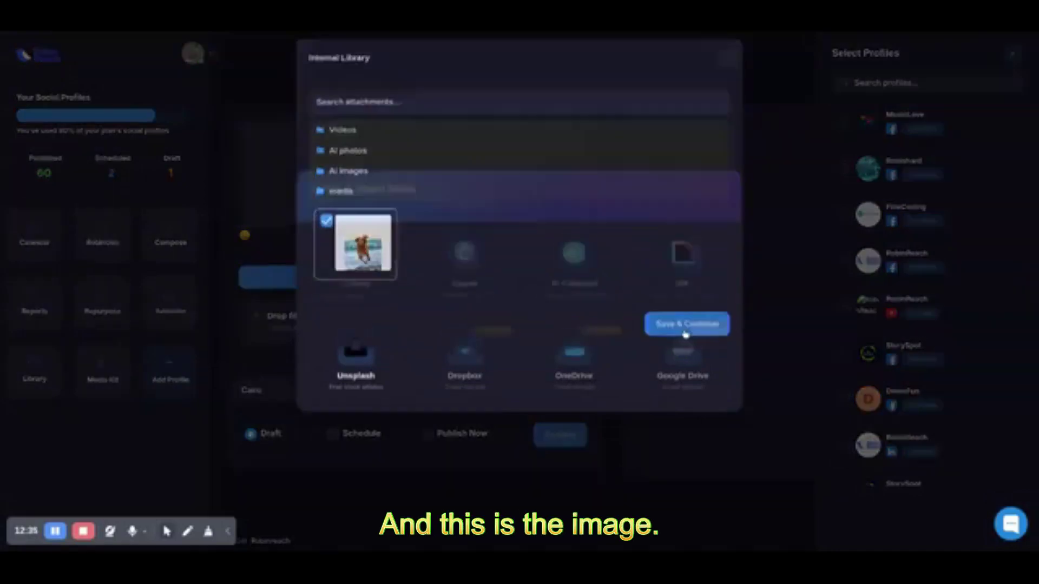
left_click(749, 179)
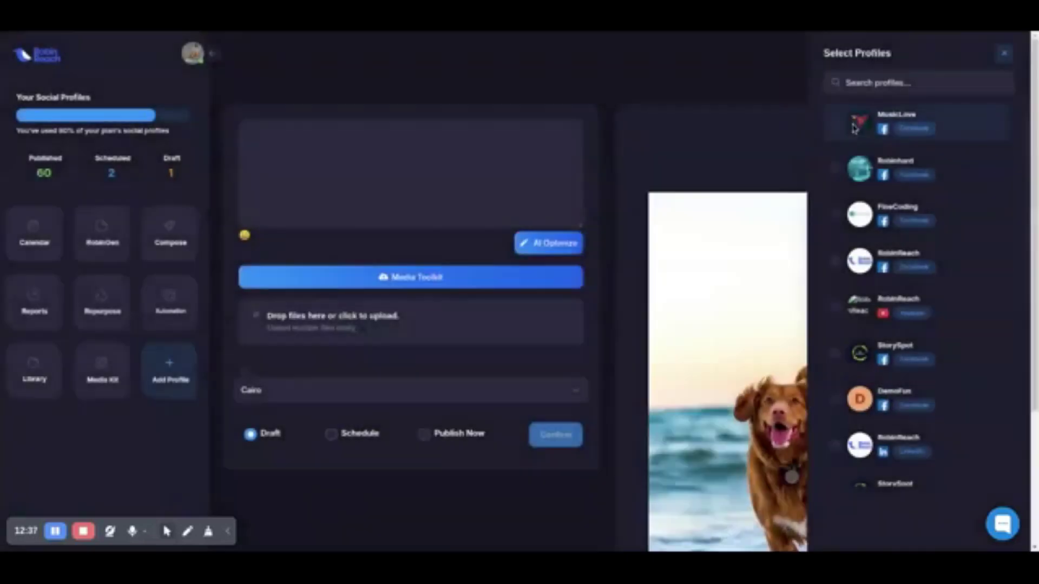
- Select the MusicLove Facebook profile for the post and look through its preview
left_click(832, 127)
left_click(1003, 53)
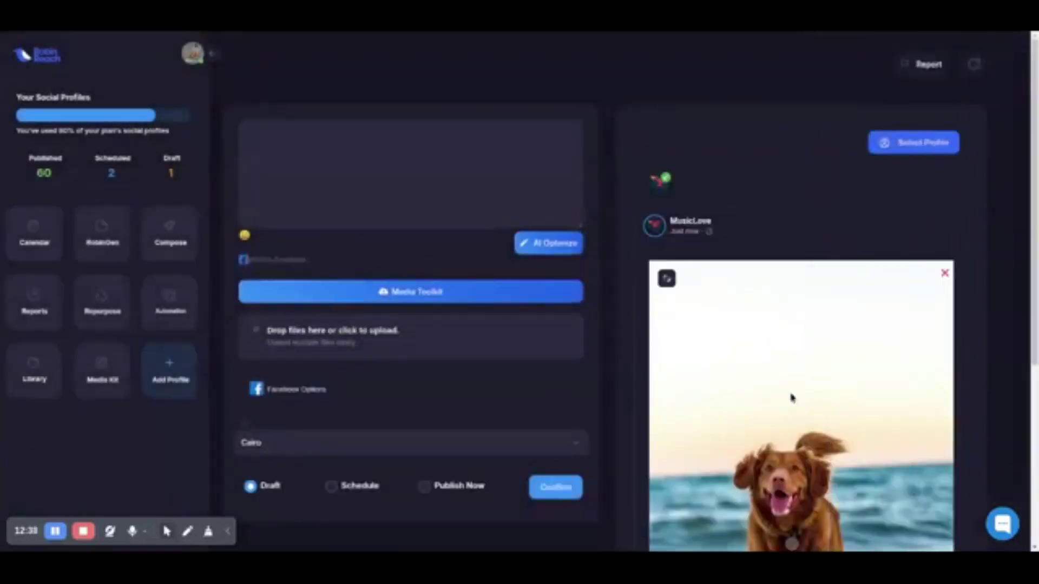
scroll(811, 379, "down", 5)
scroll(835, 399, "up", 5)
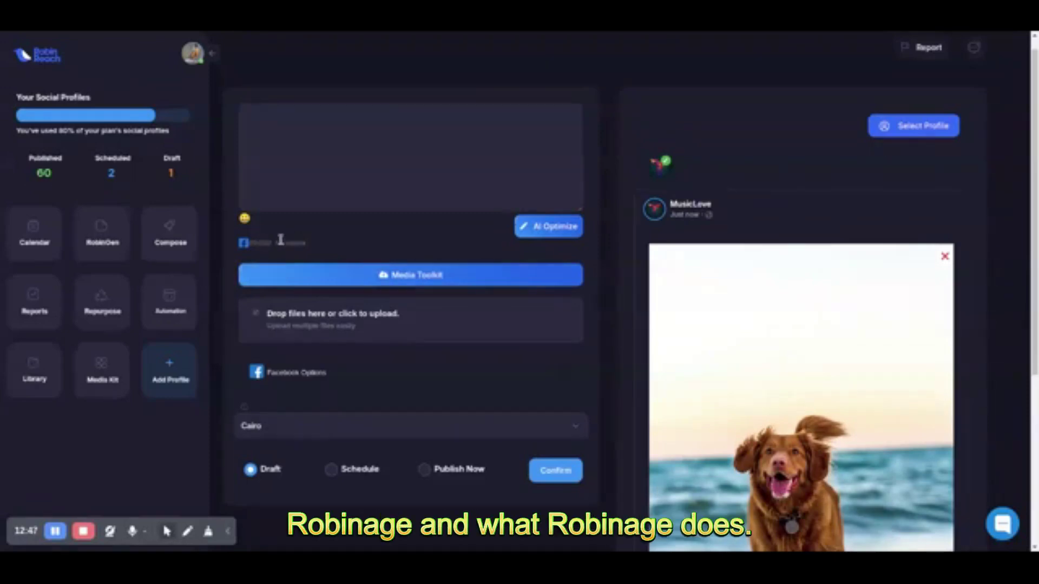
- Open the RobinPixel image generator and choose the 1024×1024 (Square) size and the Abstract art style
left_click(275, 279)
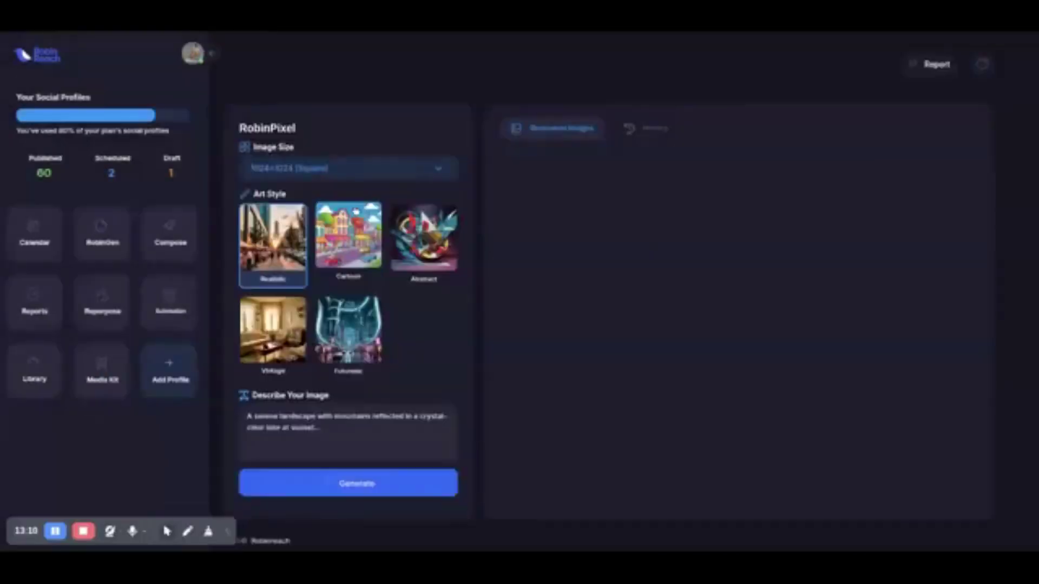
left_click(327, 168)
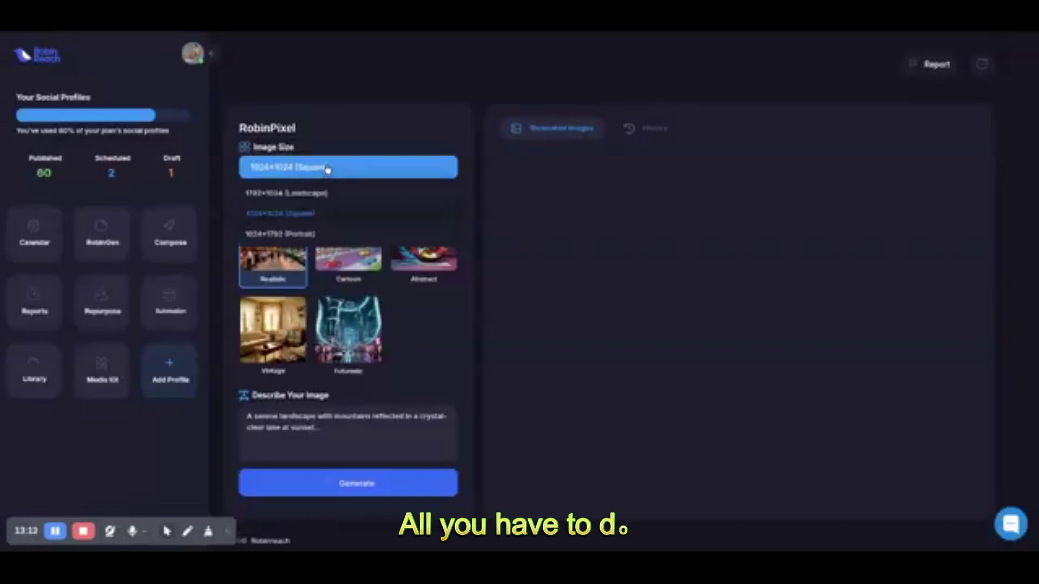
left_click(282, 213)
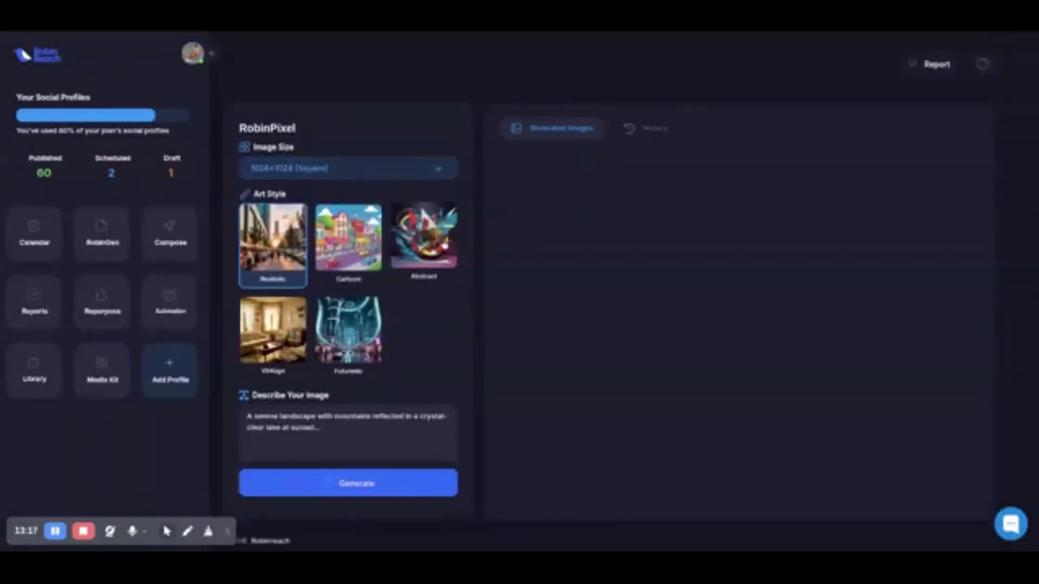
left_click(445, 246)
left_click(306, 428)
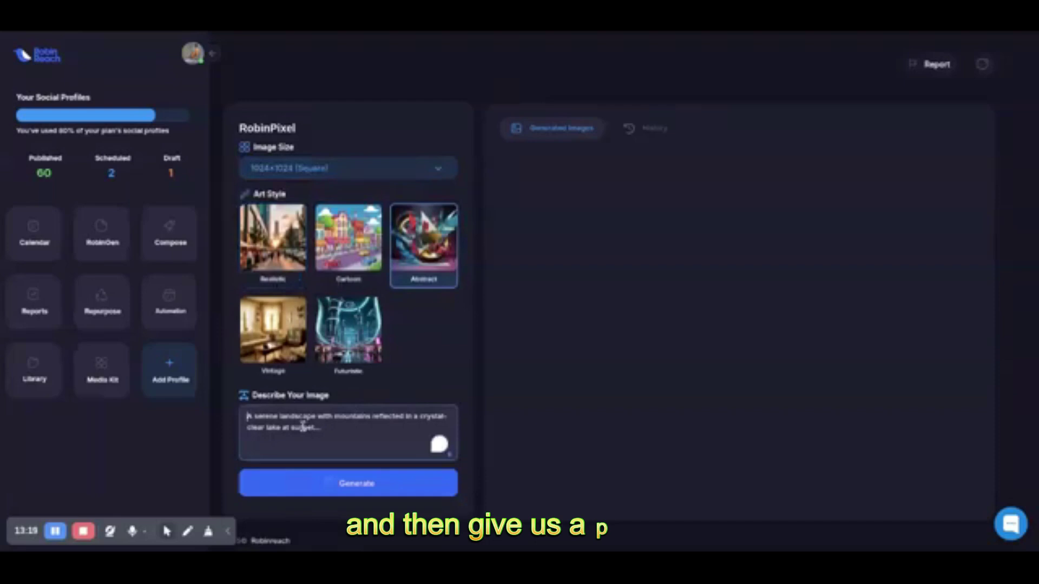
left_click(335, 492)
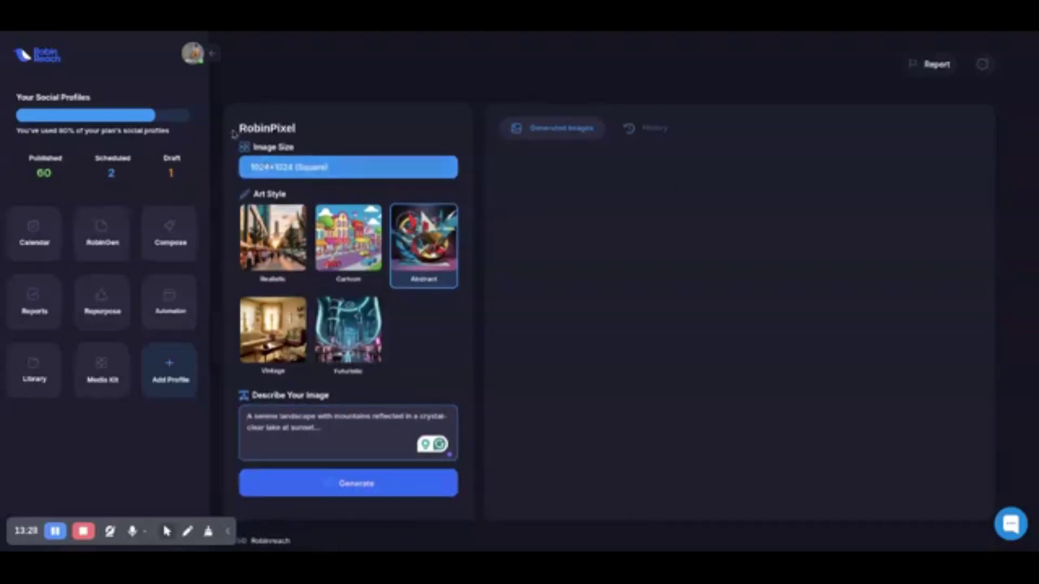
- Open the account menu and review its management entries and the display mode options
left_click(192, 57)
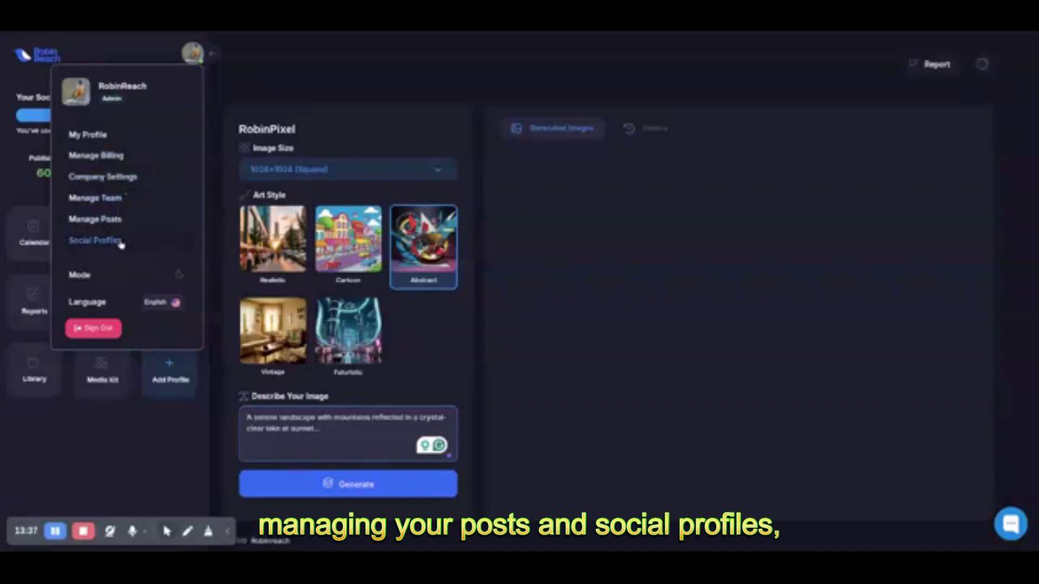
mouse_move(115, 276)
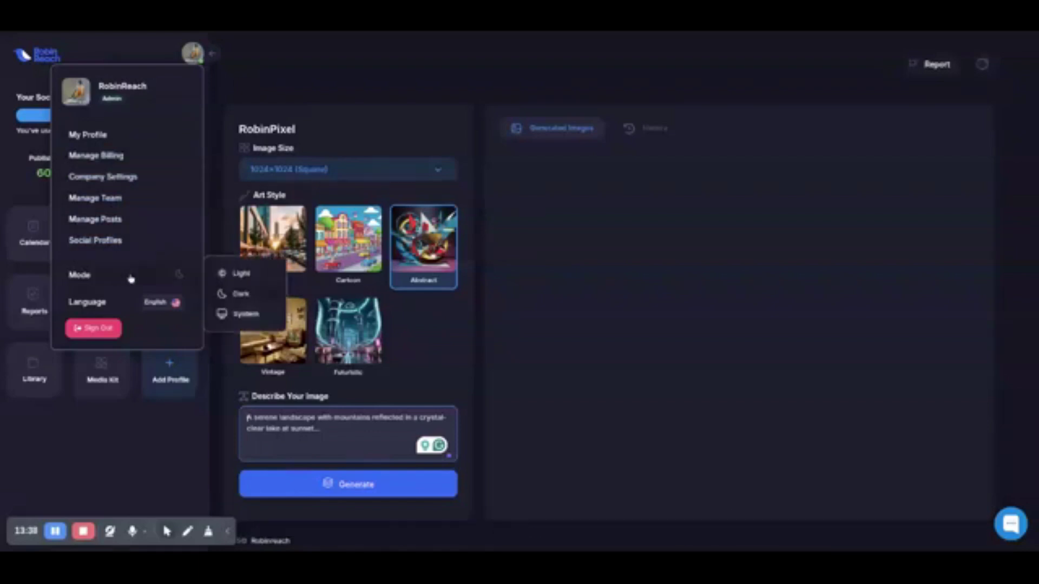